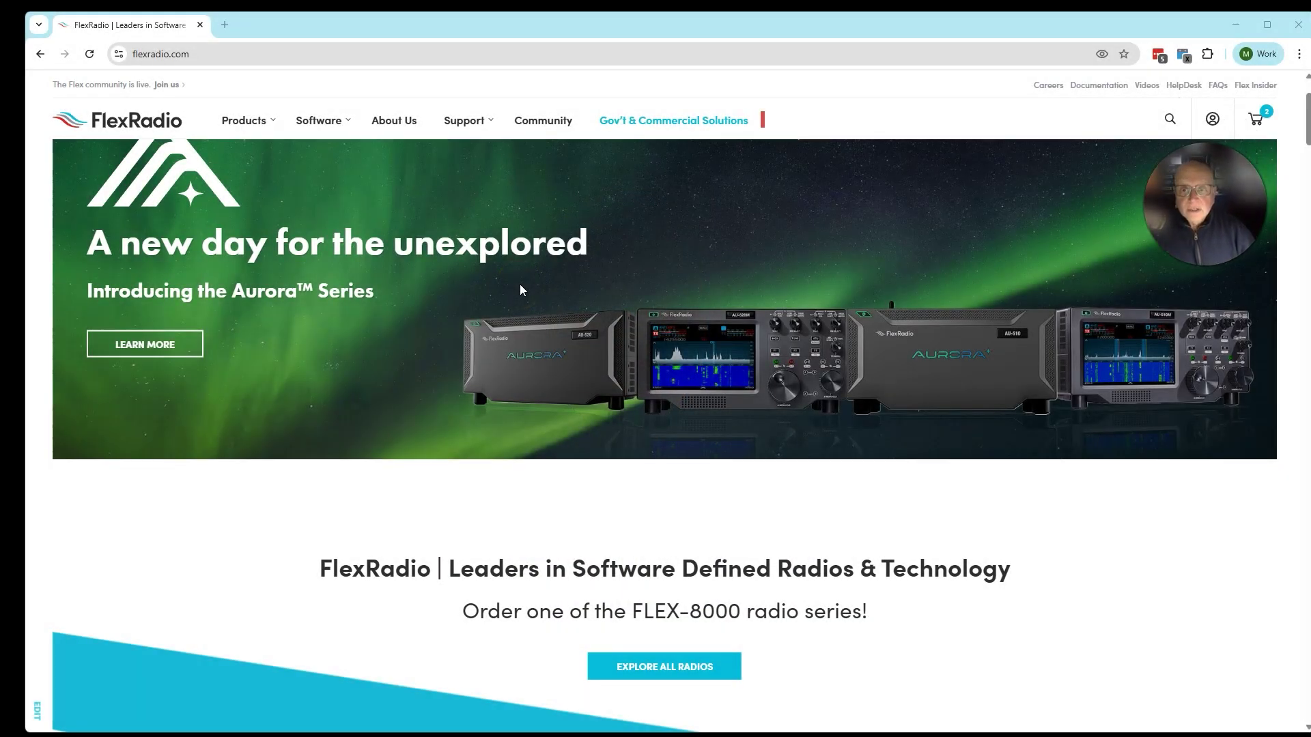
Open the SmartSDR for Windows page in the software section of the FlexRadio website.
click(525, 291)
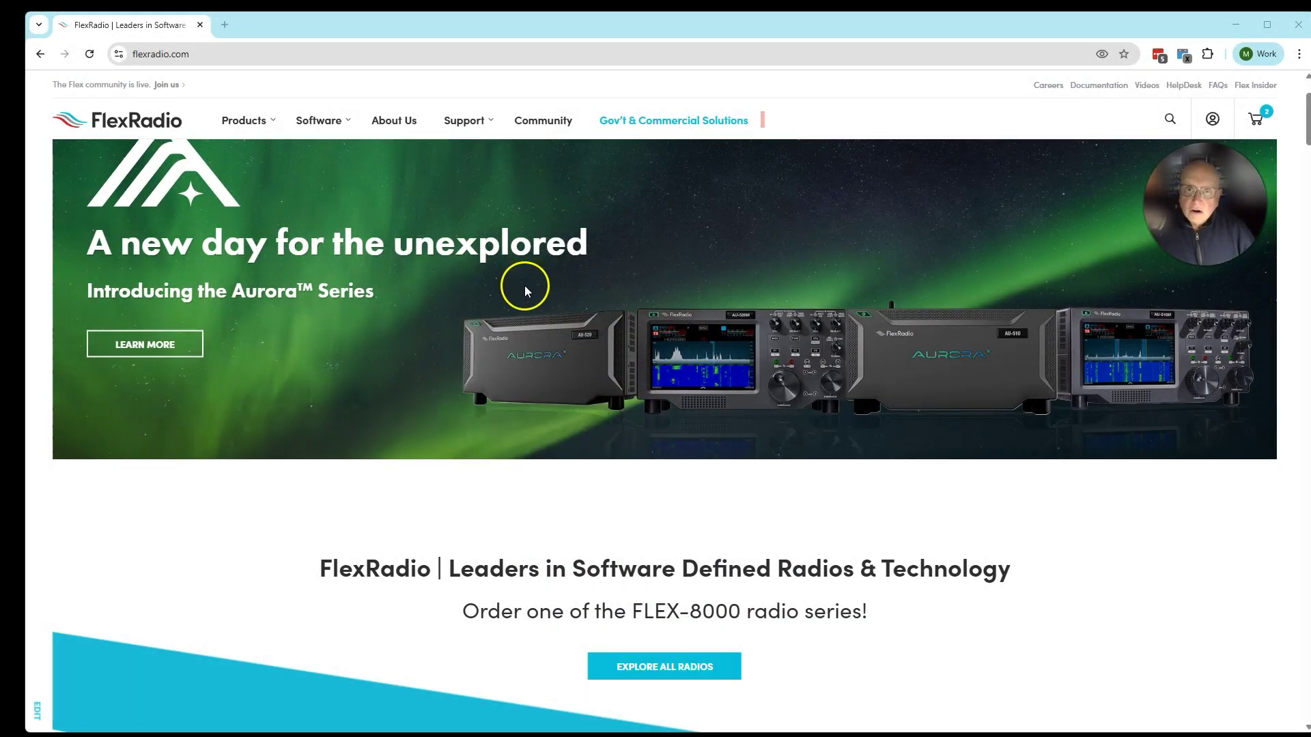
click(305, 122)
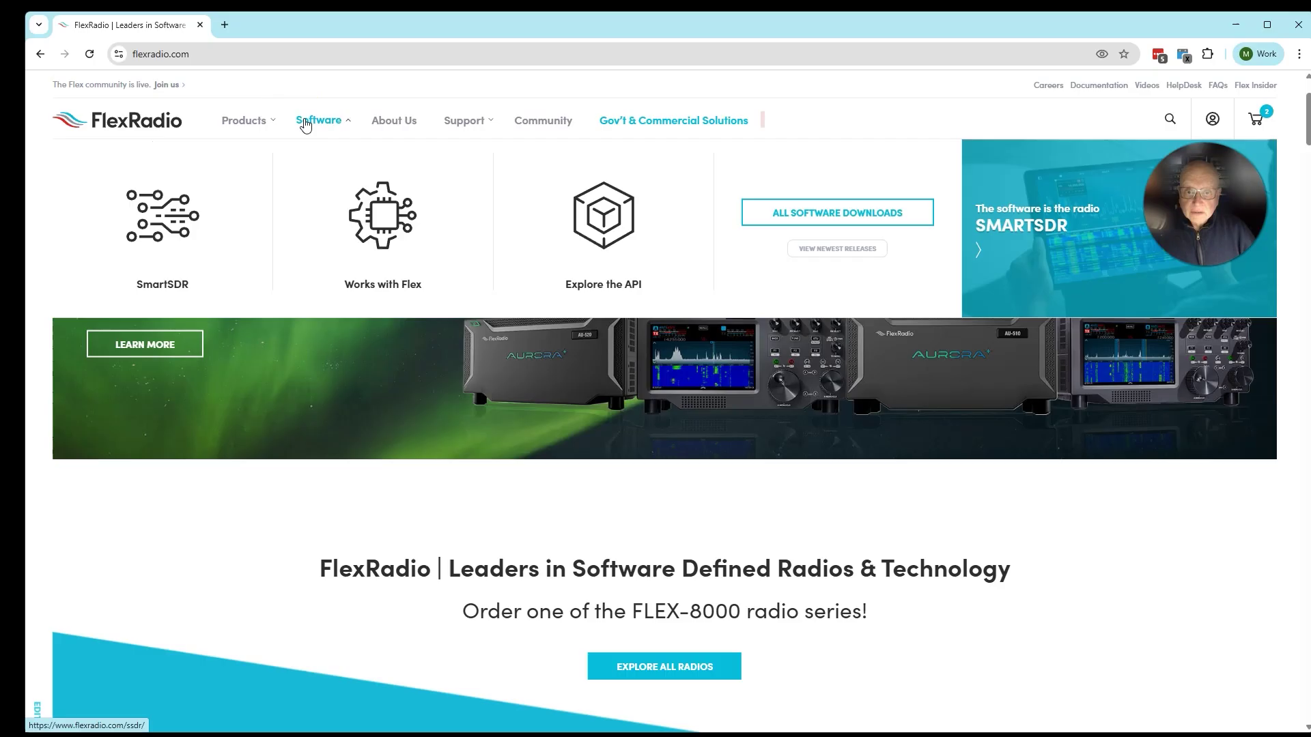
click(169, 217)
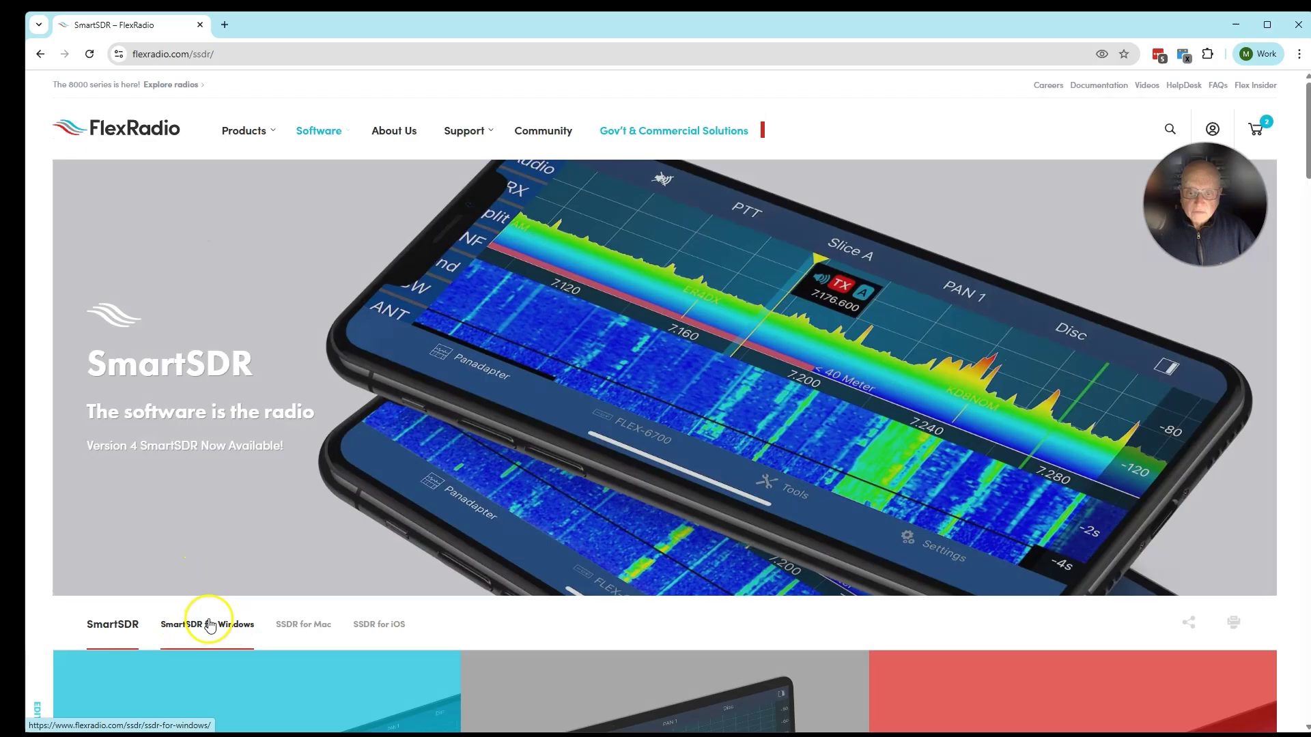
click(209, 626)
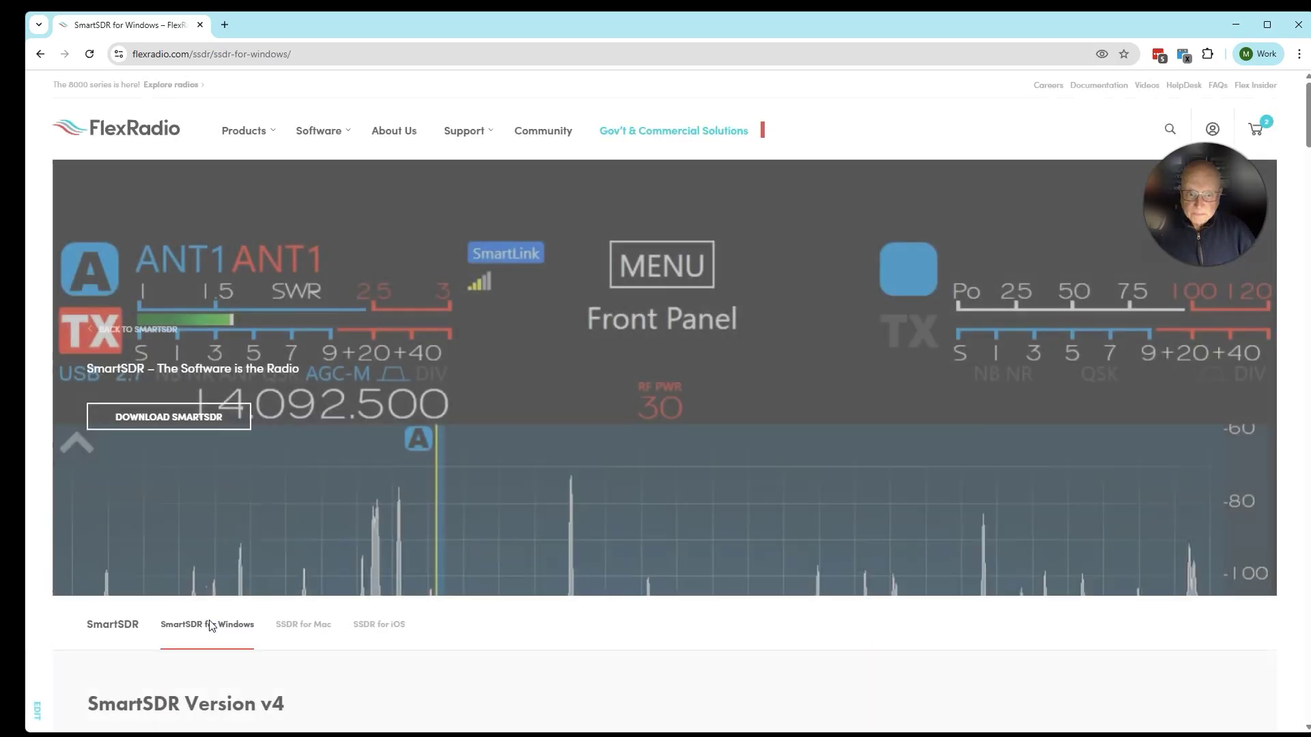
Review what SmartSDR v4 Basic, SmartSDR+ and SmartSDR+ Early Access each offer.
scroll(273, 410, down, 3)
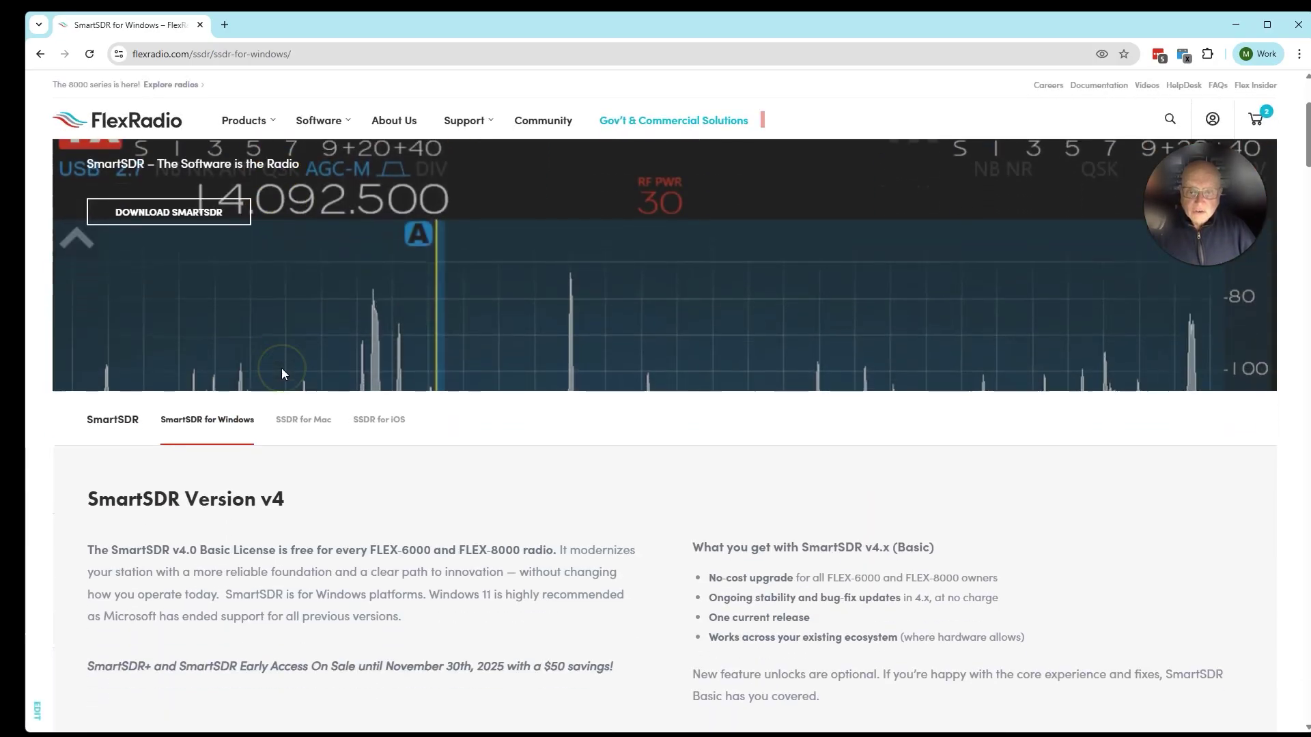
scroll(281, 367, down, 4)
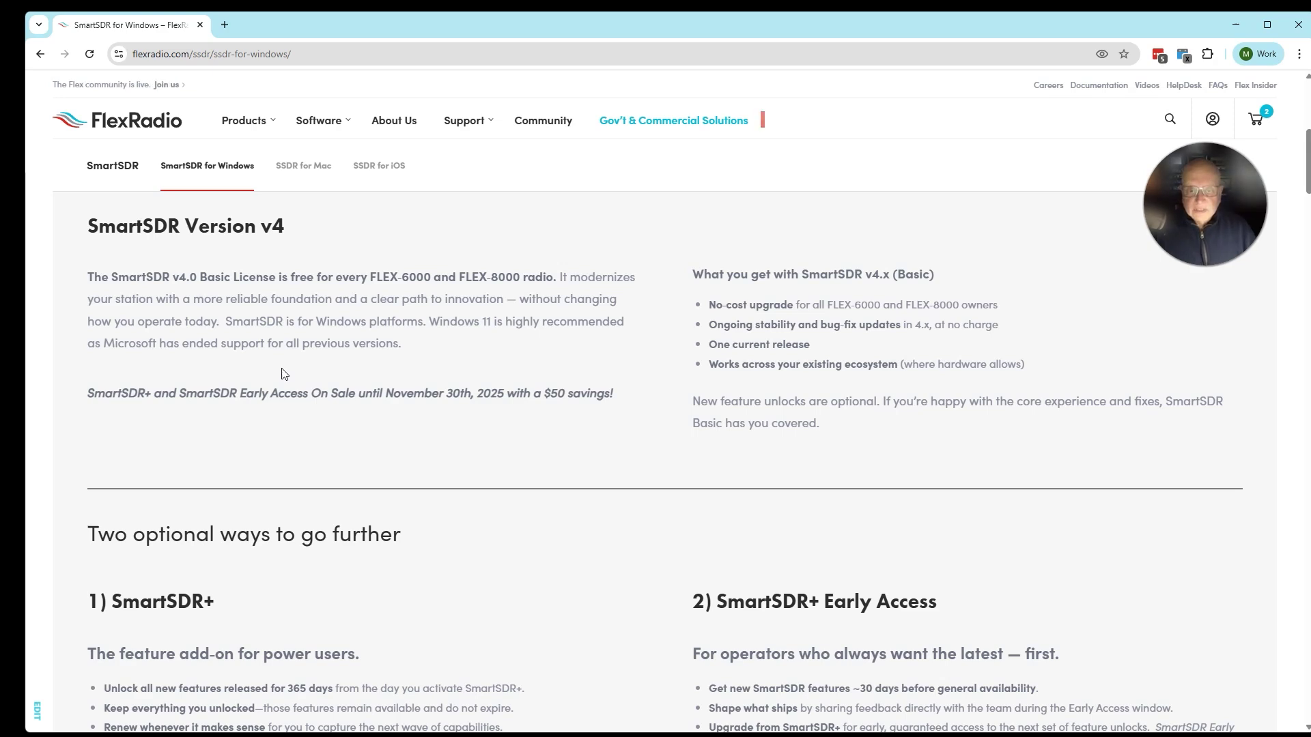
scroll(285, 374, down, 5)
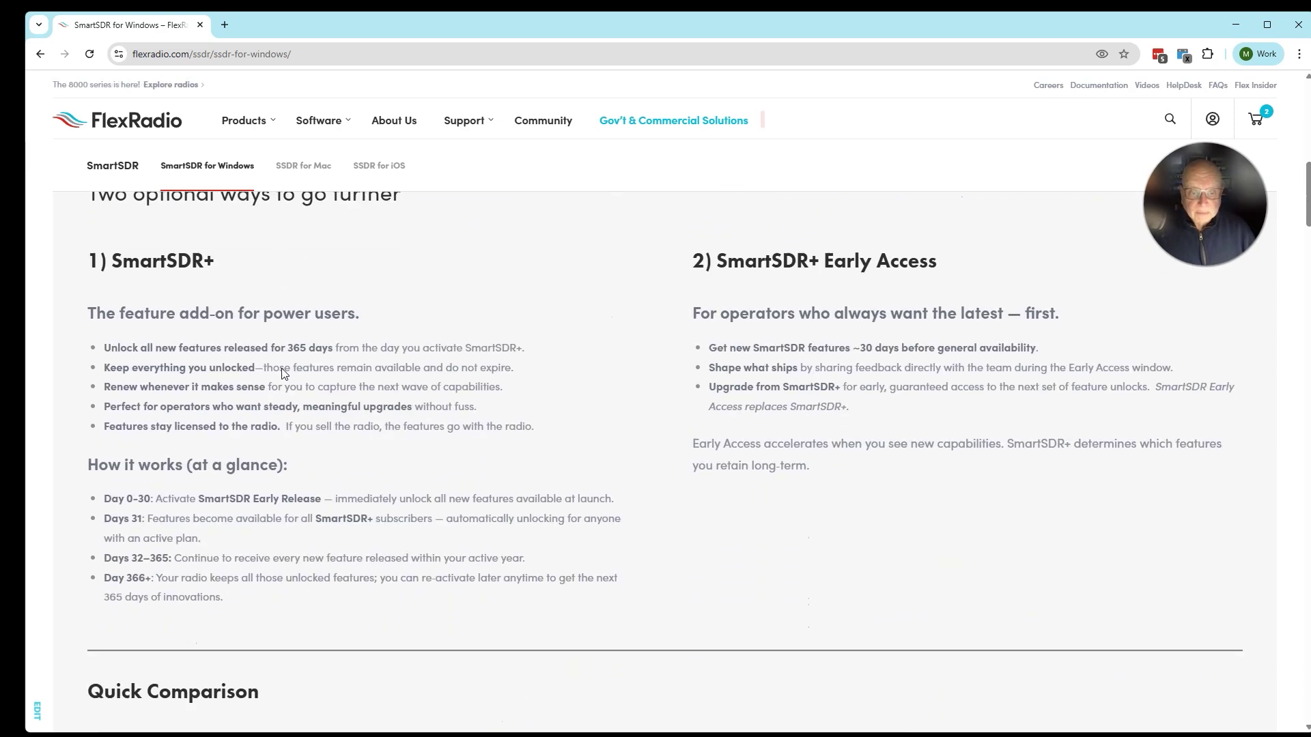
scroll(282, 368, up, 1)
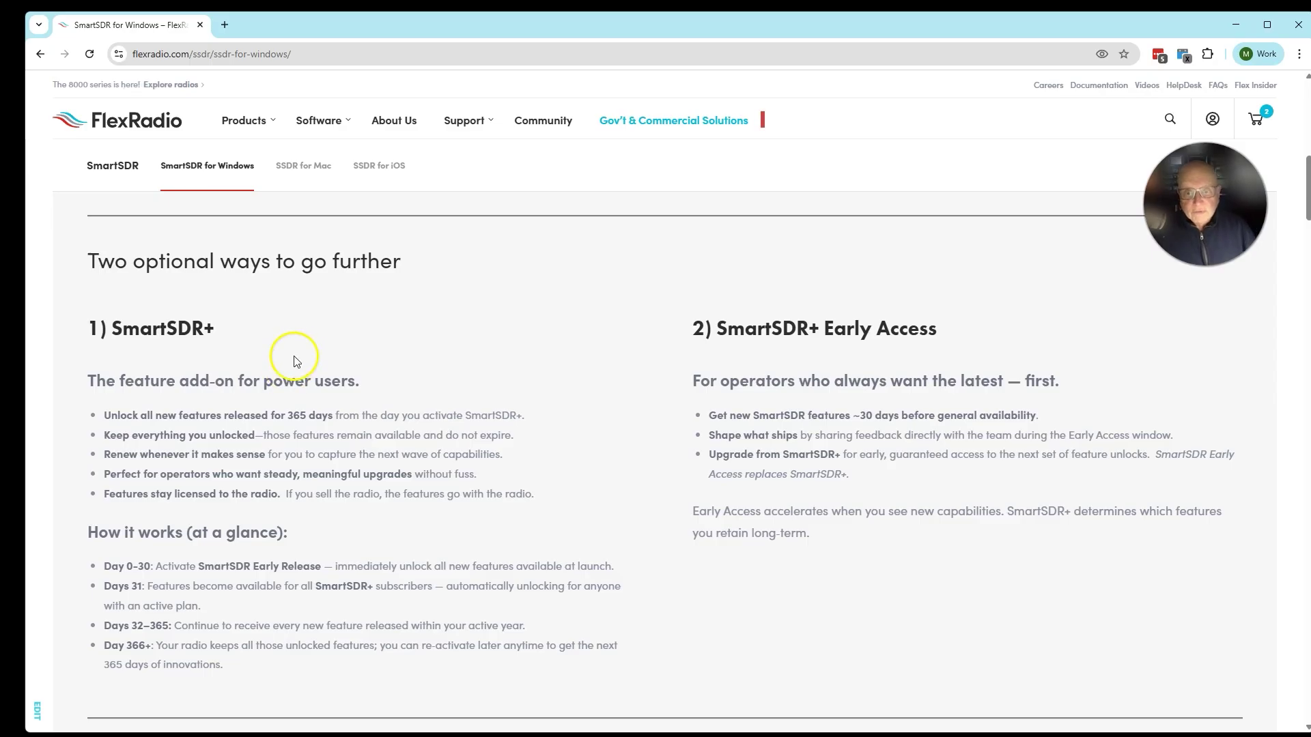
scroll(295, 359, down, 1)
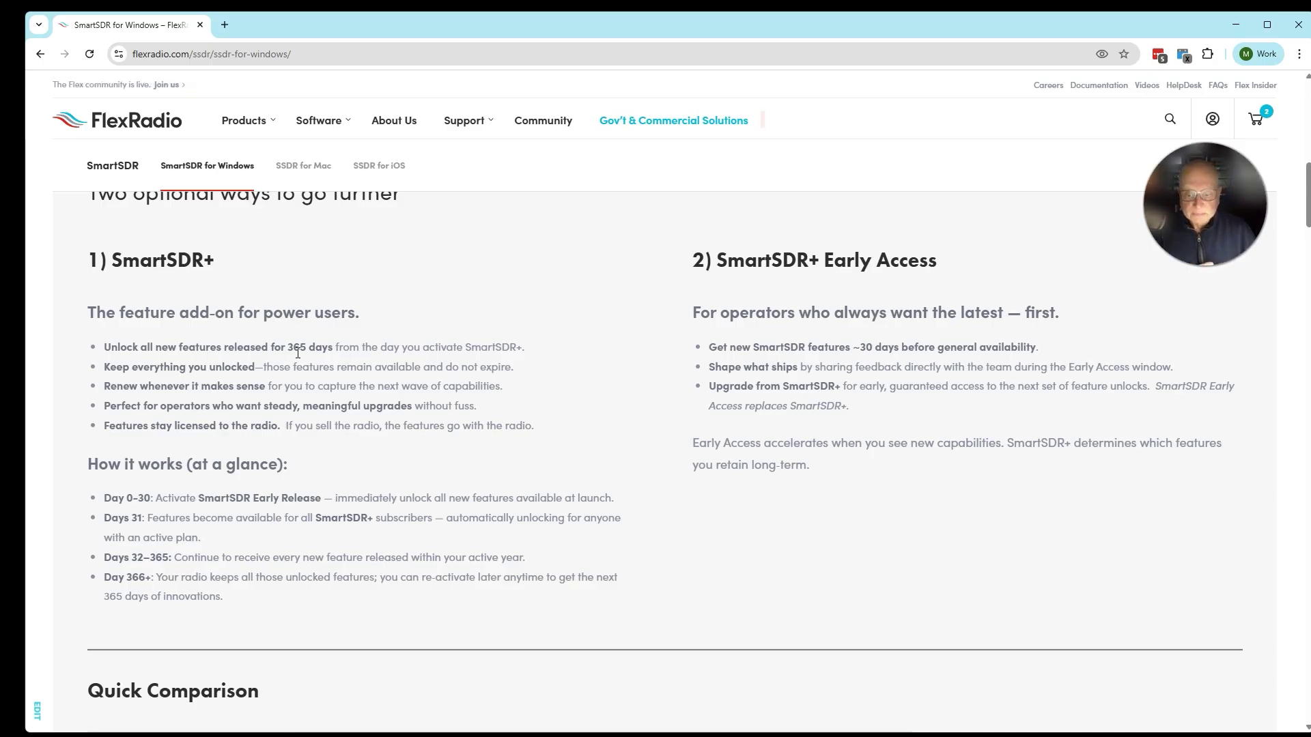
Examine the Quick Comparison of license tiers and the enlarged table of SmartSDR+ features by radio model.
scroll(374, 437, down, 8)
scroll(375, 437, up, 3)
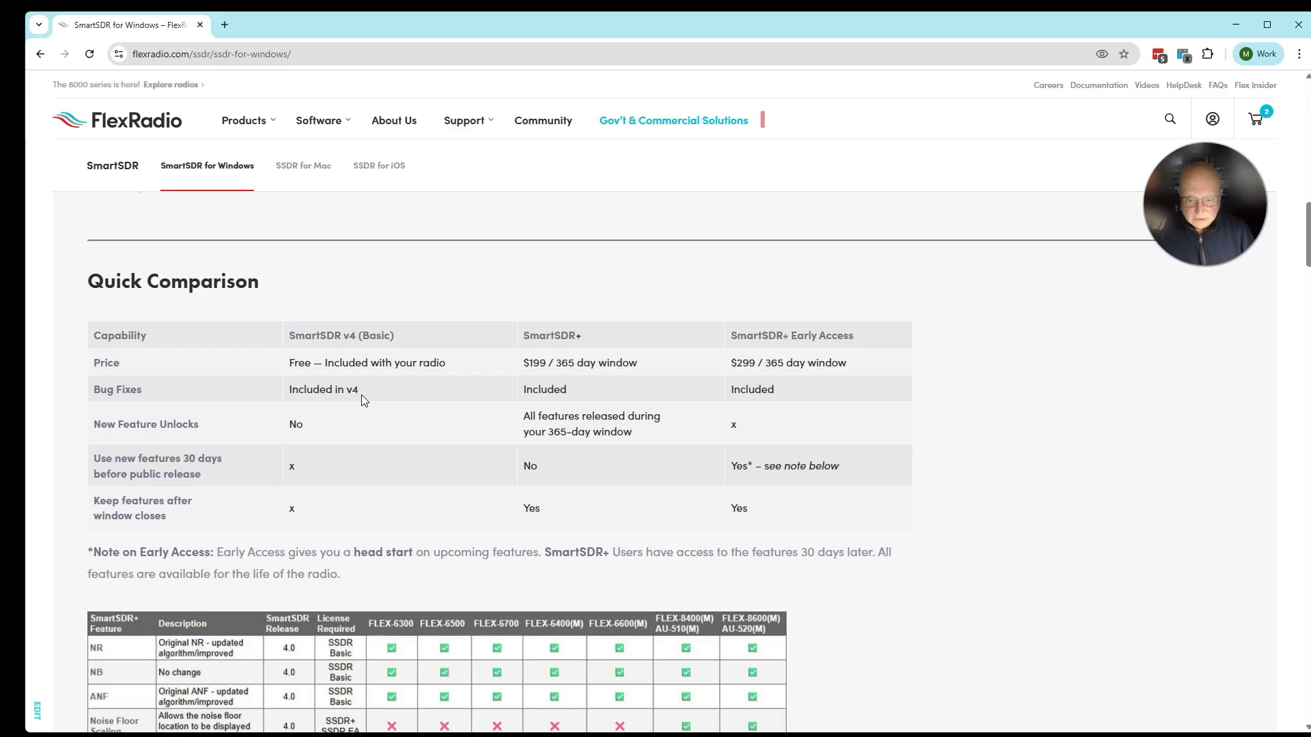
scroll(361, 395, down, 5)
key(ctrl+plus)
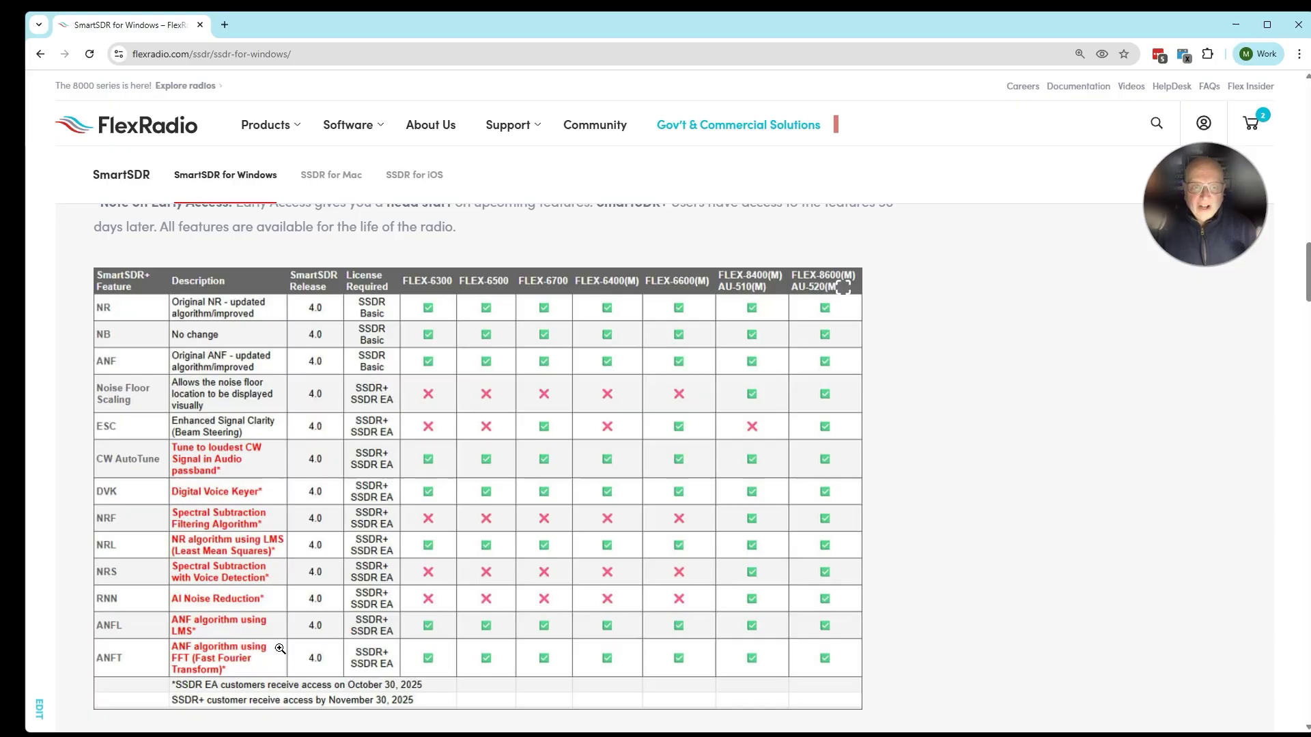
click(233, 535)
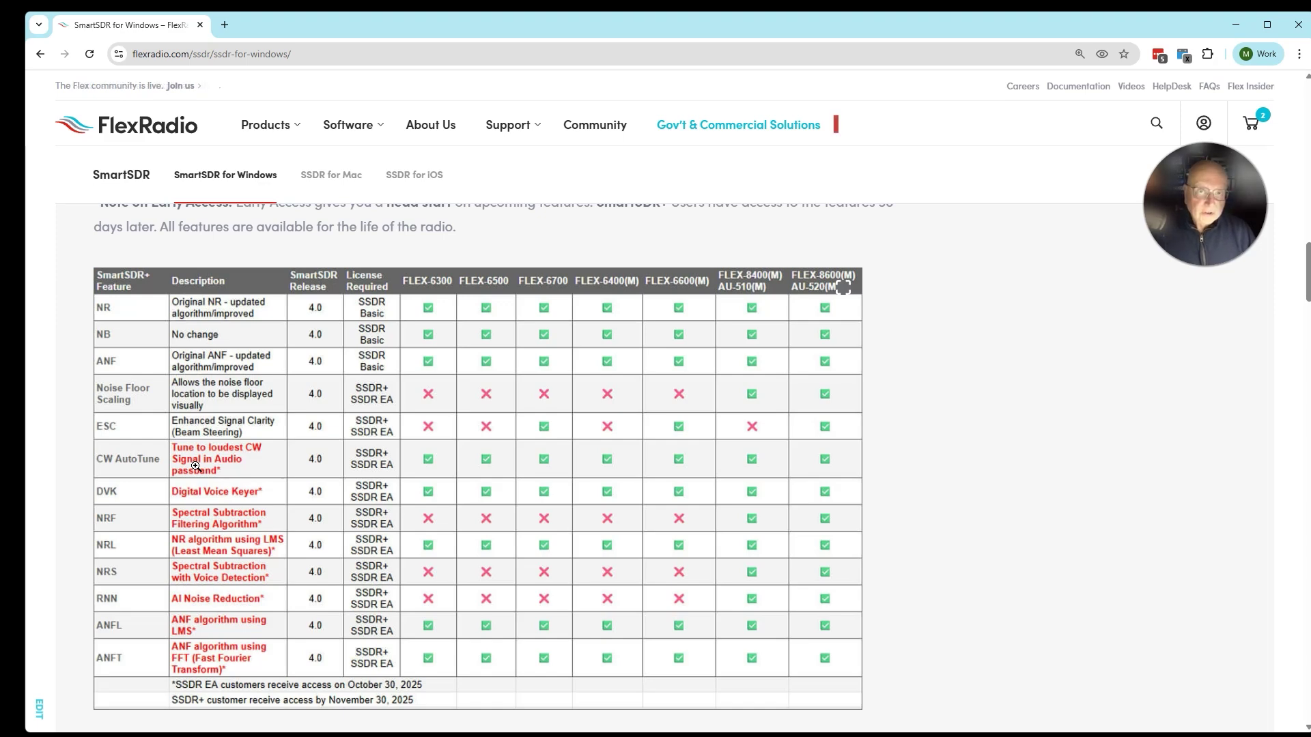
click(39, 54)
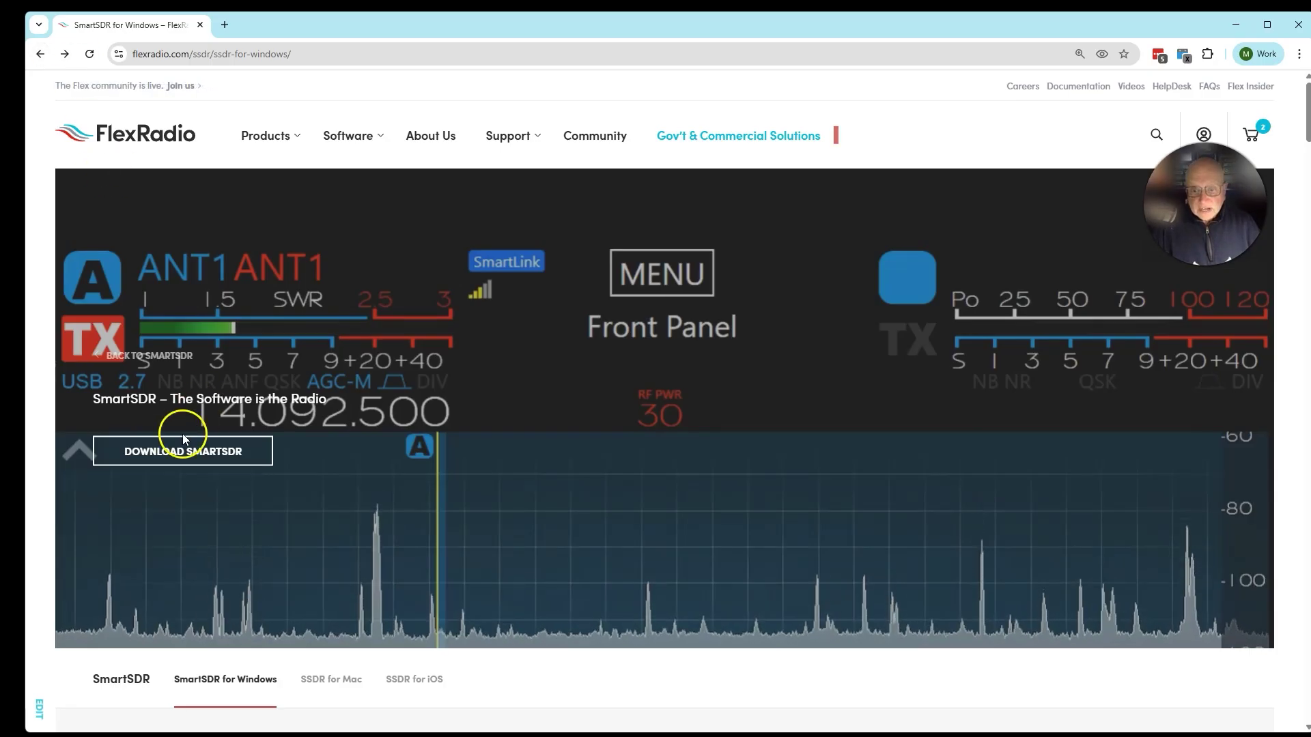
Open the SmartSDR v4.0.1 download page and download the SmartSDR for Windows v4.0.1 installer.
click(194, 456)
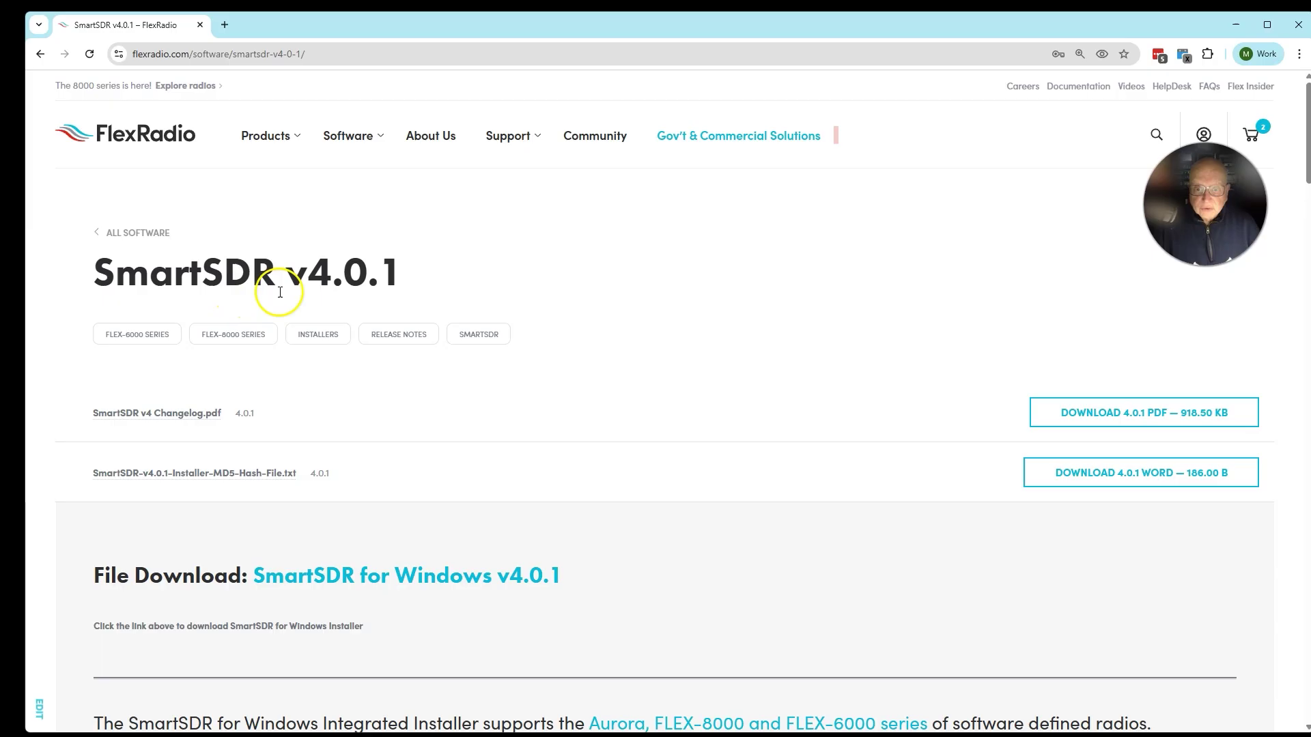
scroll(380, 301, down, 1)
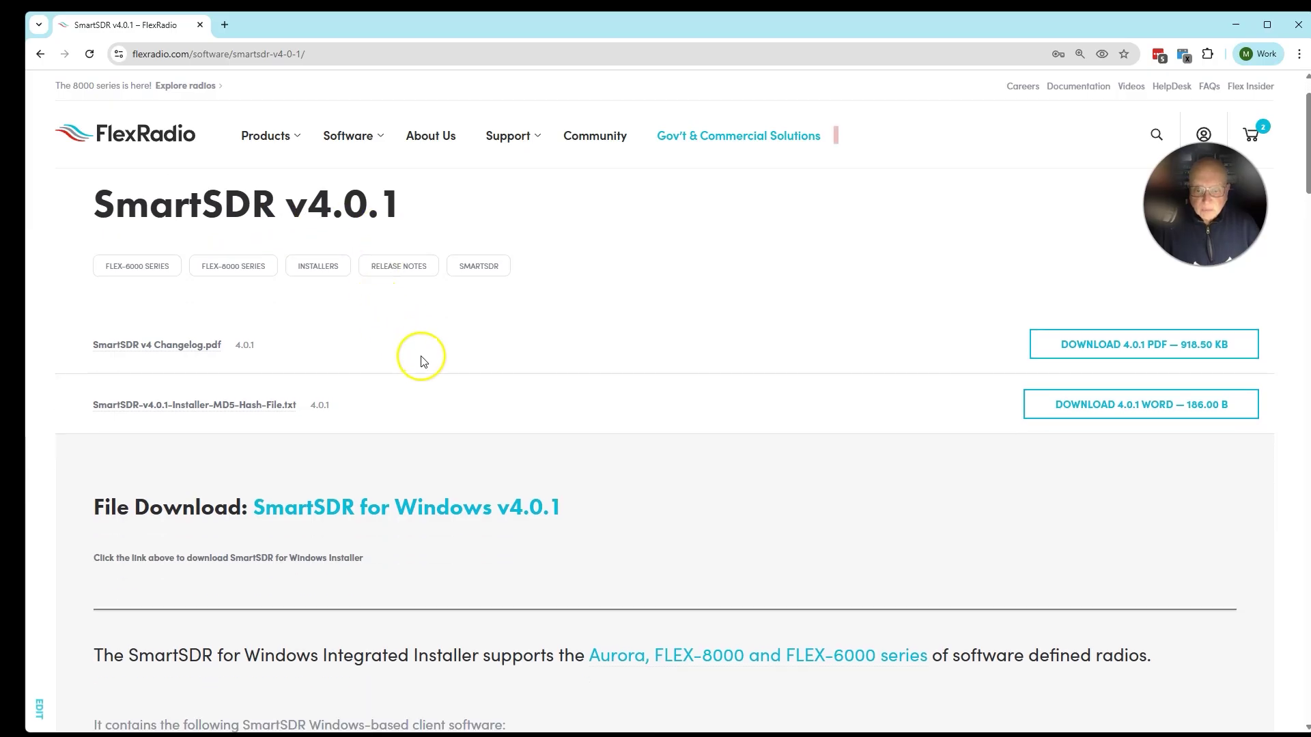
scroll(301, 281, up, 1)
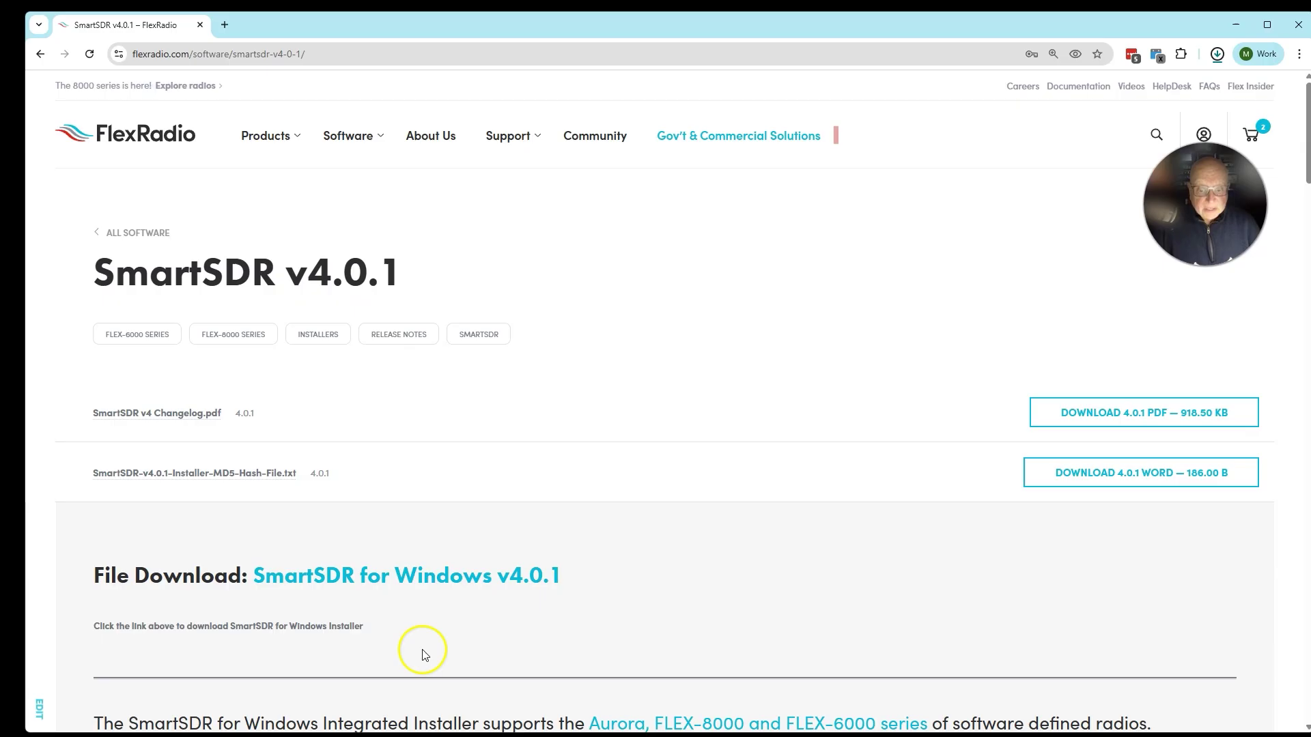
click(340, 581)
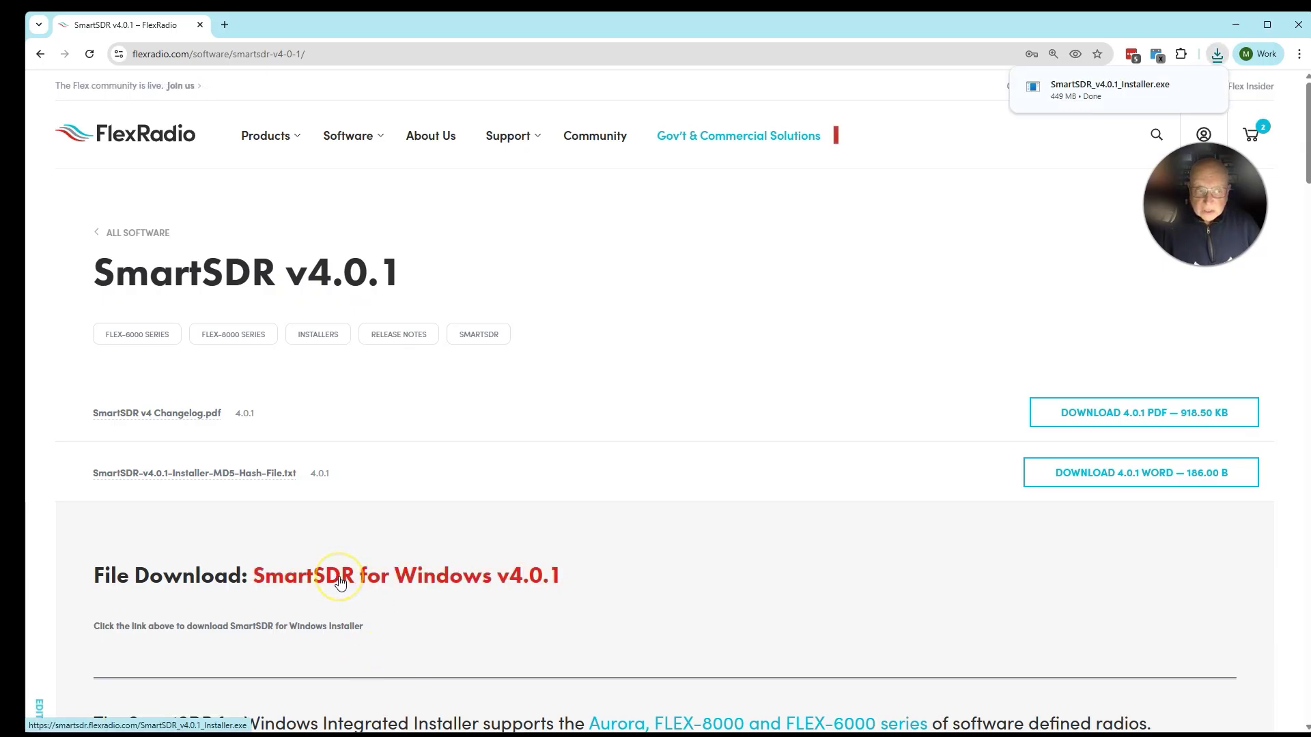
Open the SmartSDR v4.0.1 Release Notes and read the license tier descriptions and important release information.
scroll(332, 423, down, 3)
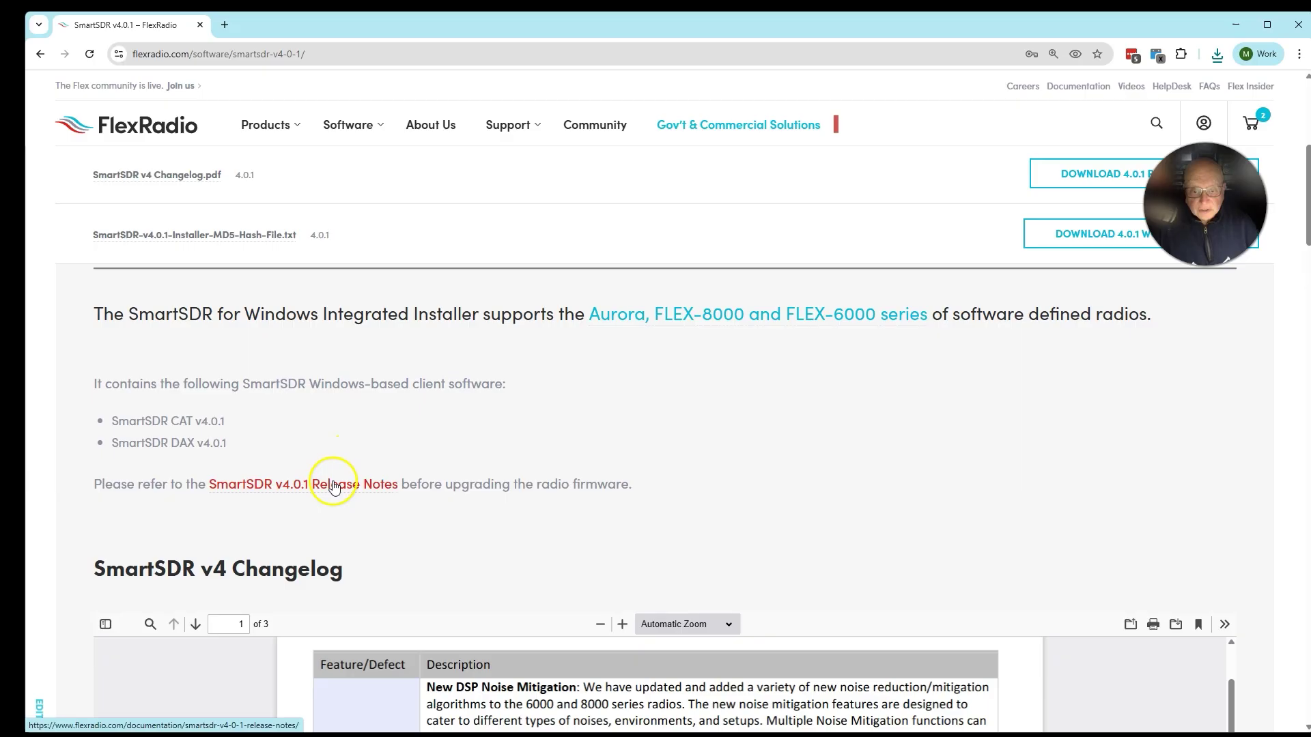
click(271, 486)
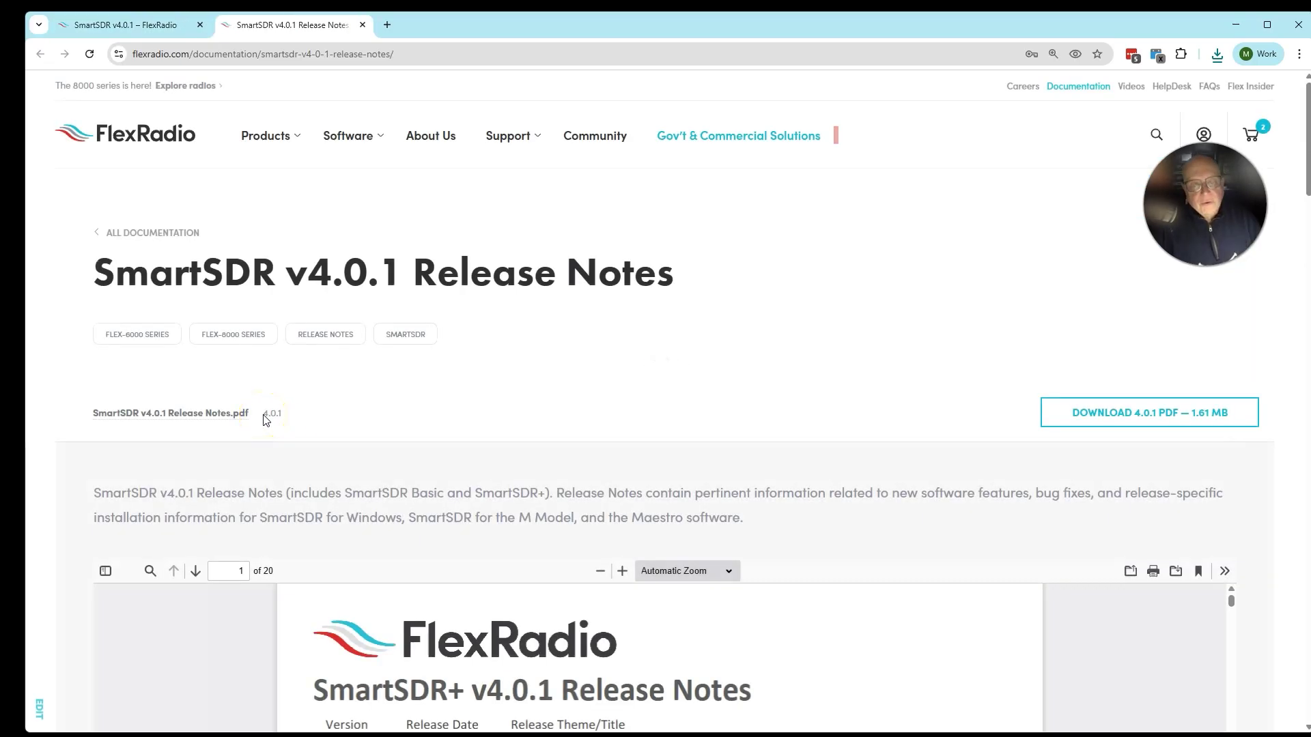
scroll(601, 232, down, 4)
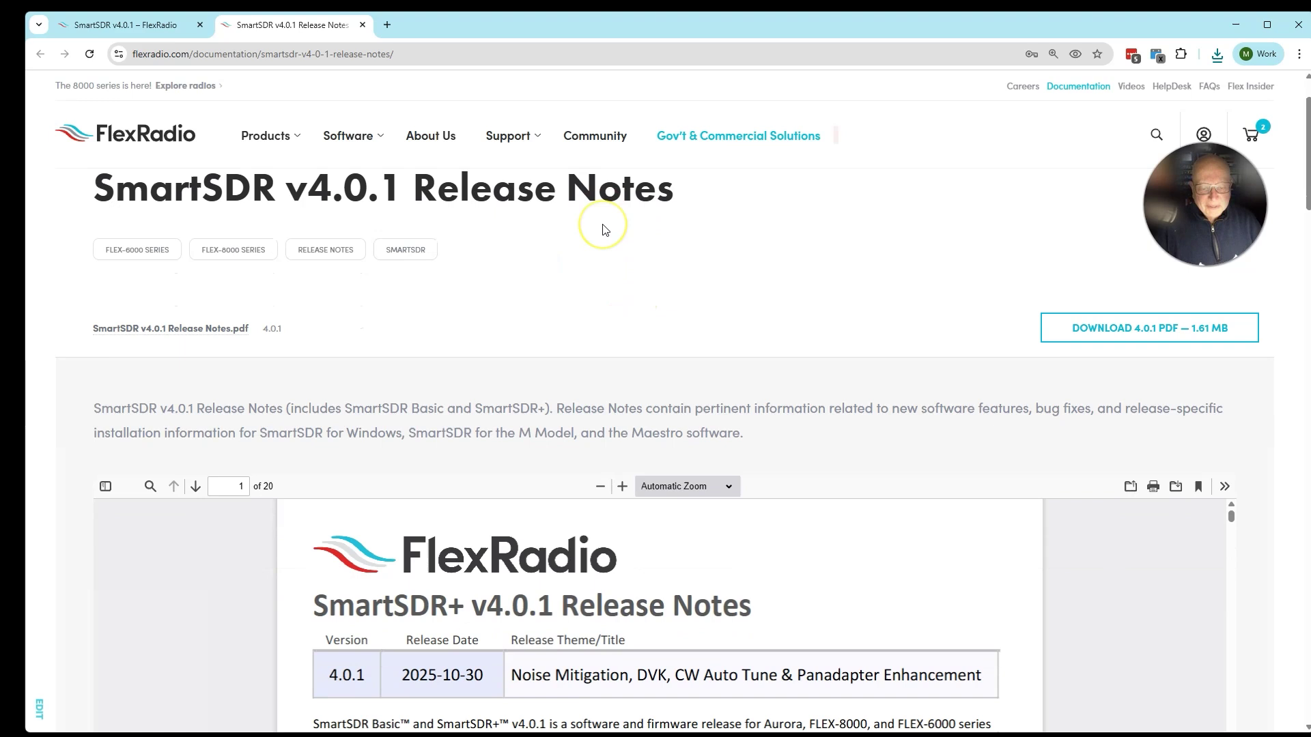
scroll(603, 229, down, 1)
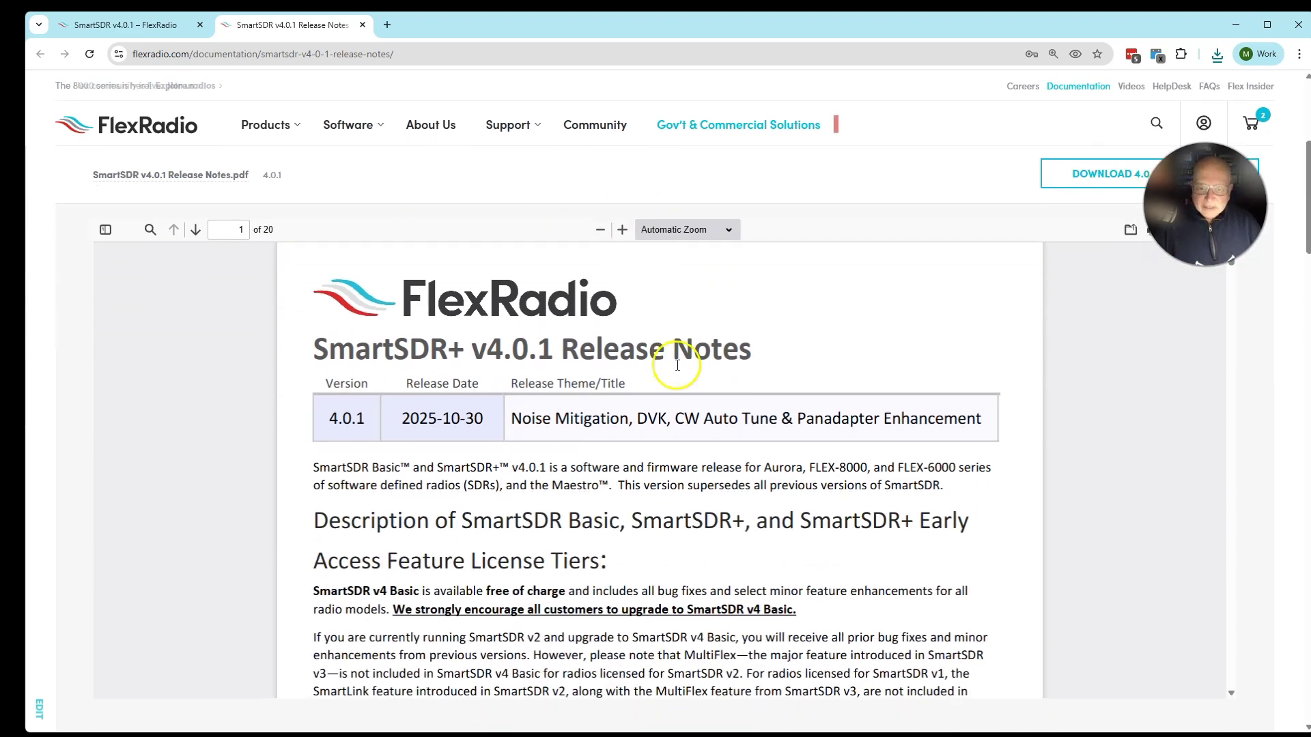
scroll(542, 481, down, 5)
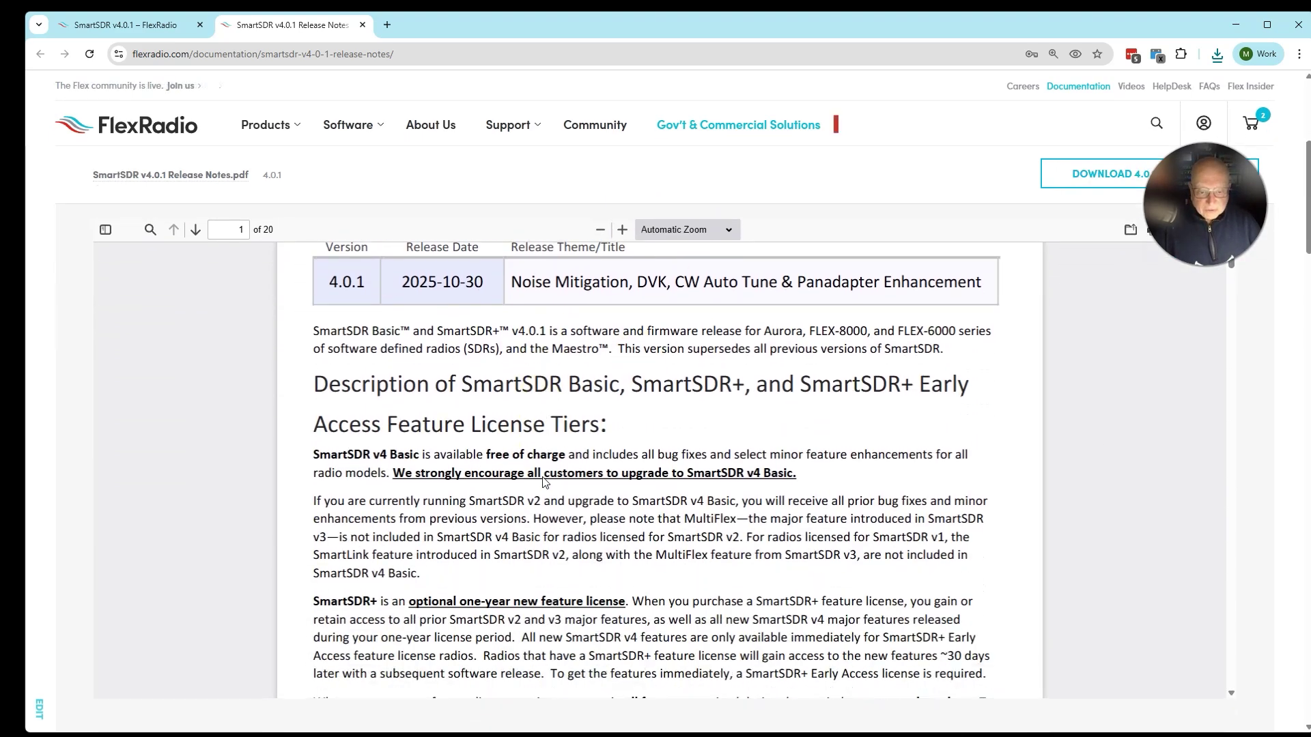
scroll(543, 476, down, 1)
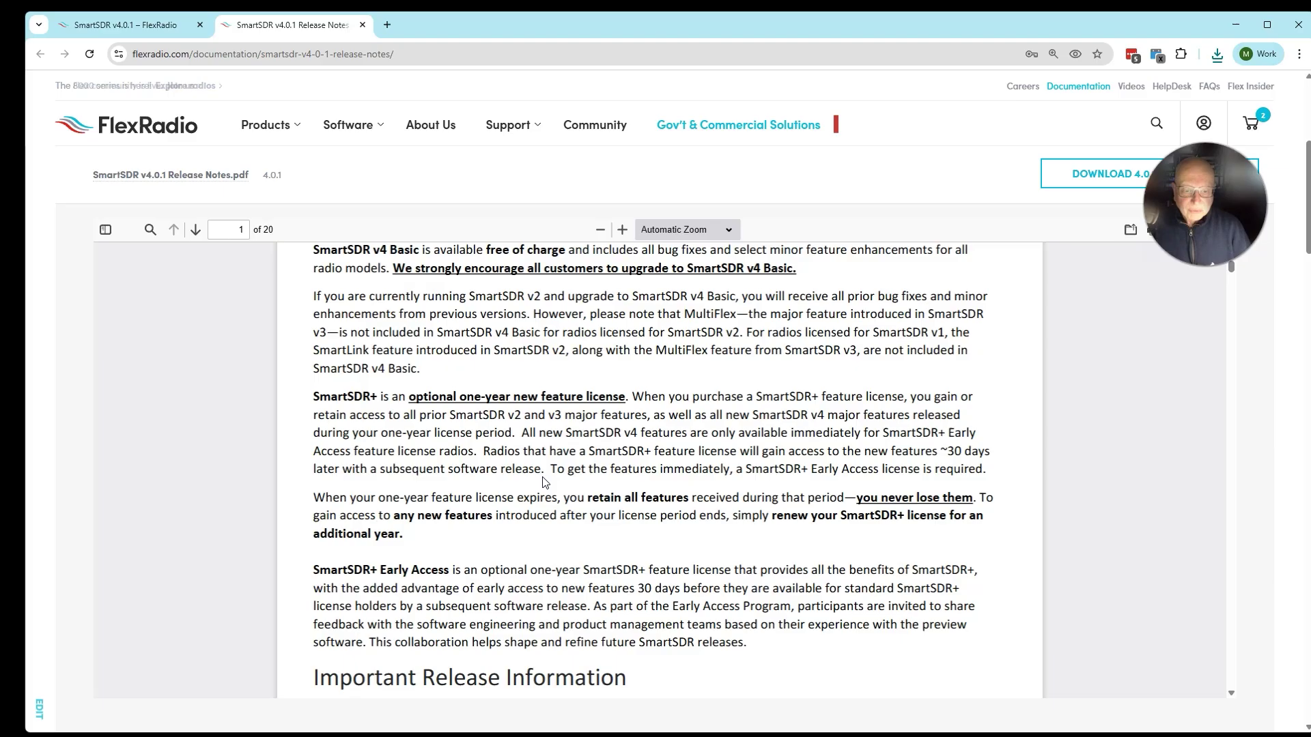
scroll(543, 482, down, 7)
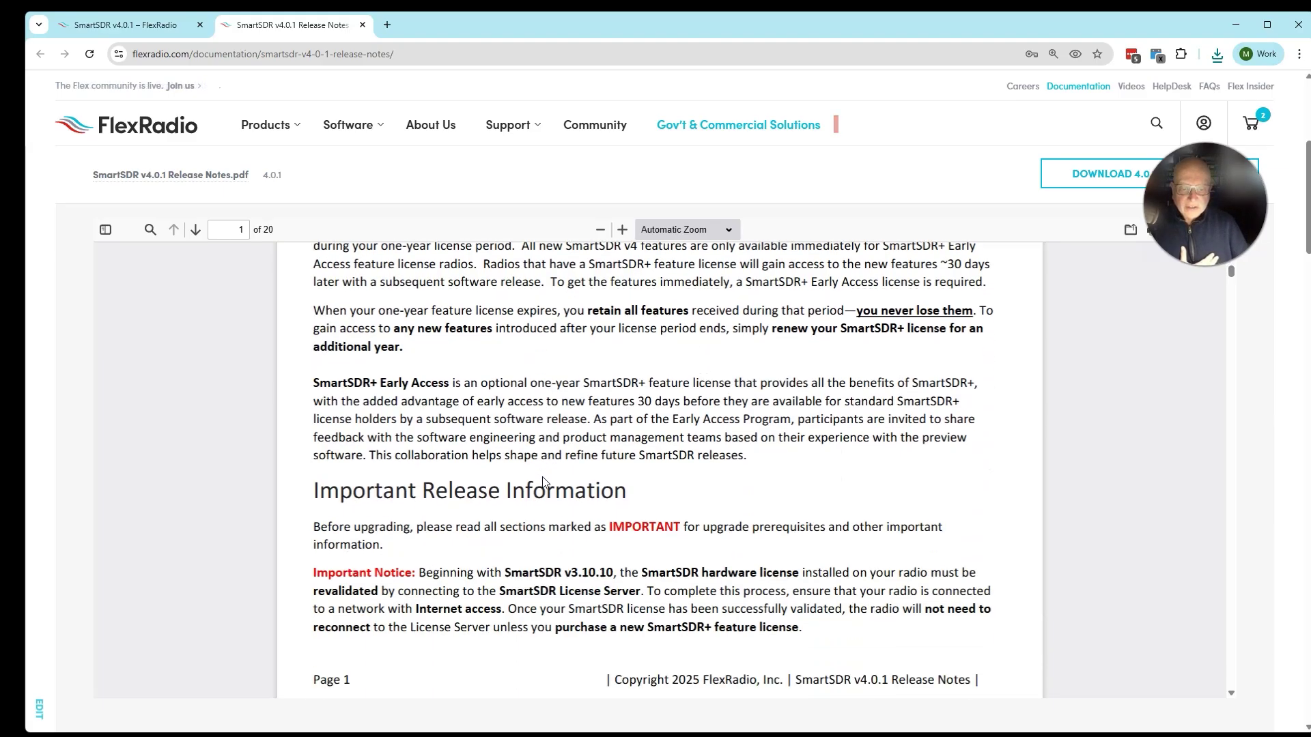
scroll(543, 480, down, 5)
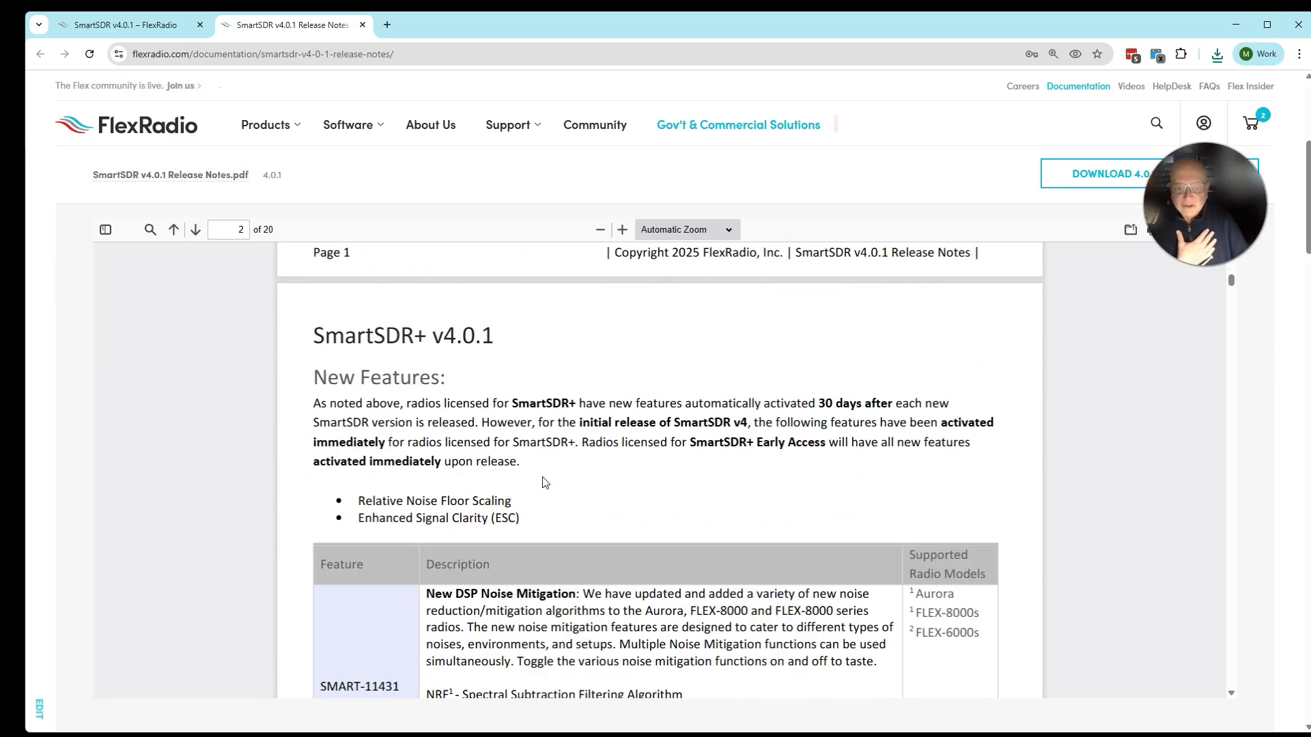
Read the release notes on the new SmartSDR+ v4.0.1 features and how to use them, up to the SmartSDR Basic updates.
click(538, 488)
scroll(538, 488, down, 5)
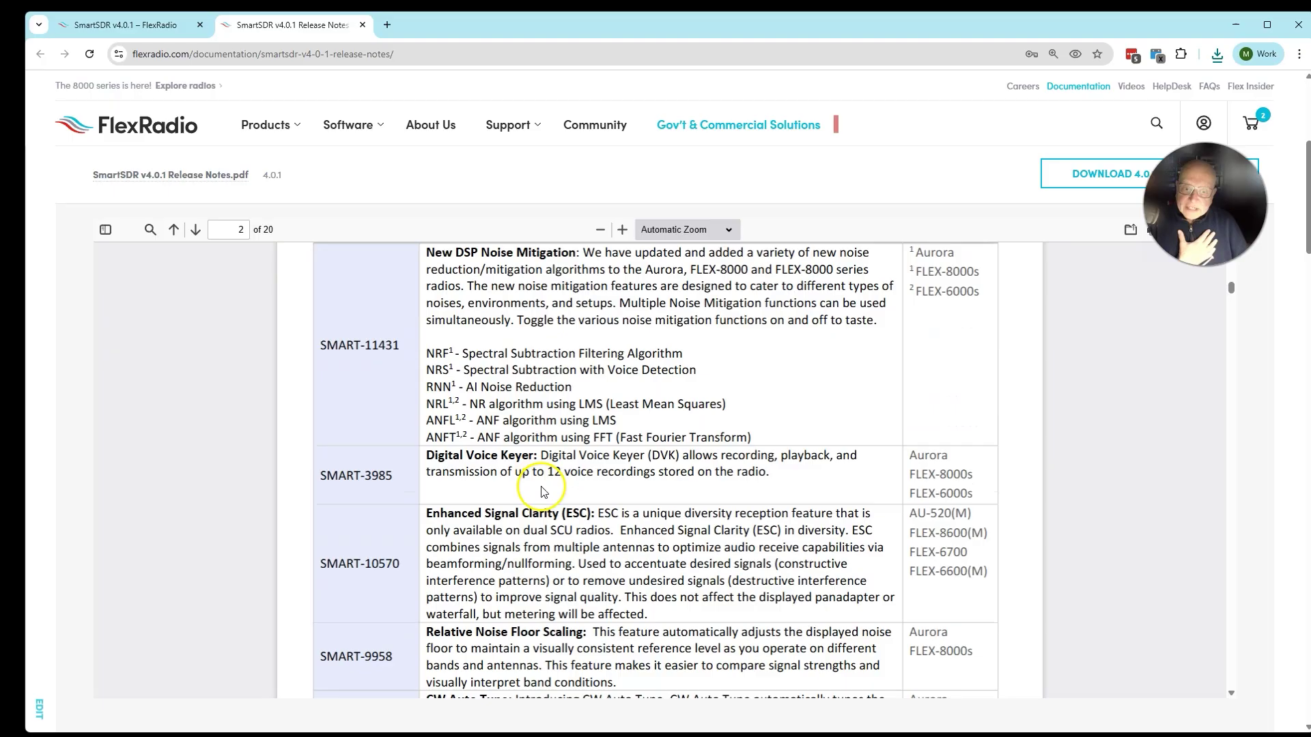
scroll(542, 488, down, 8)
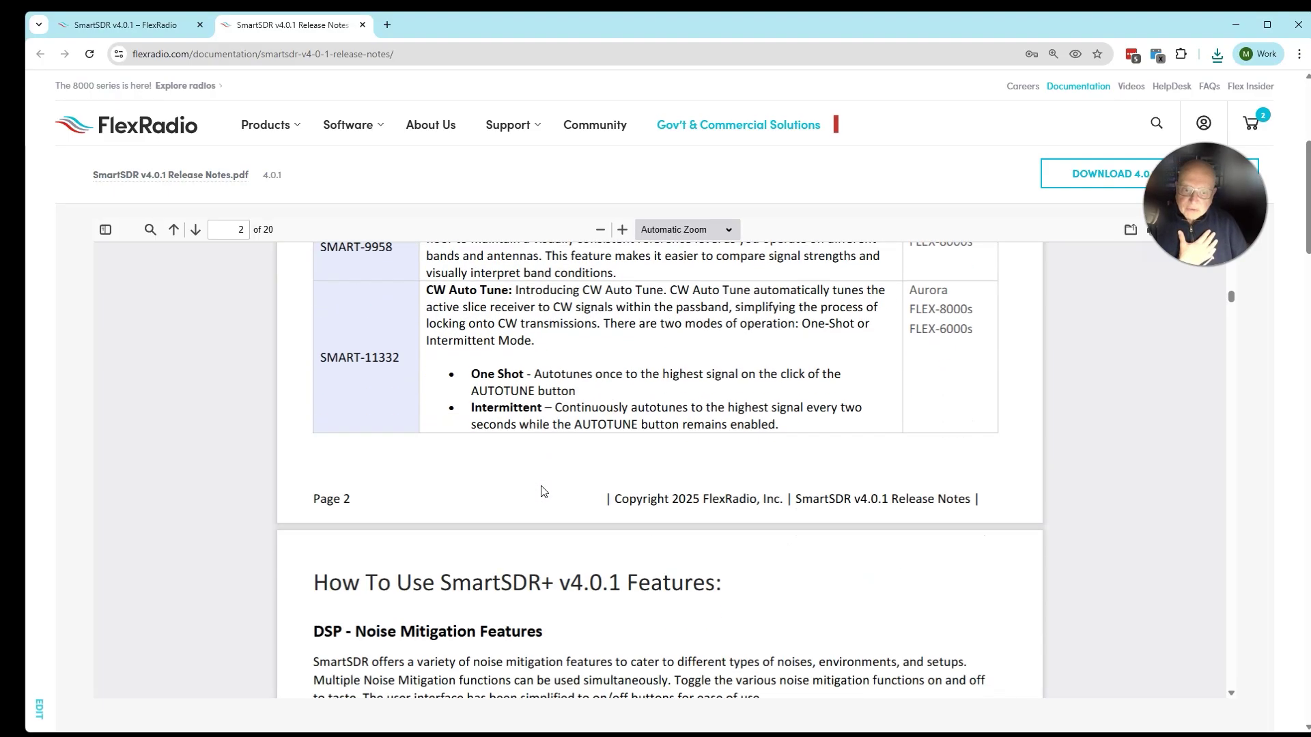
scroll(542, 486, down, 9)
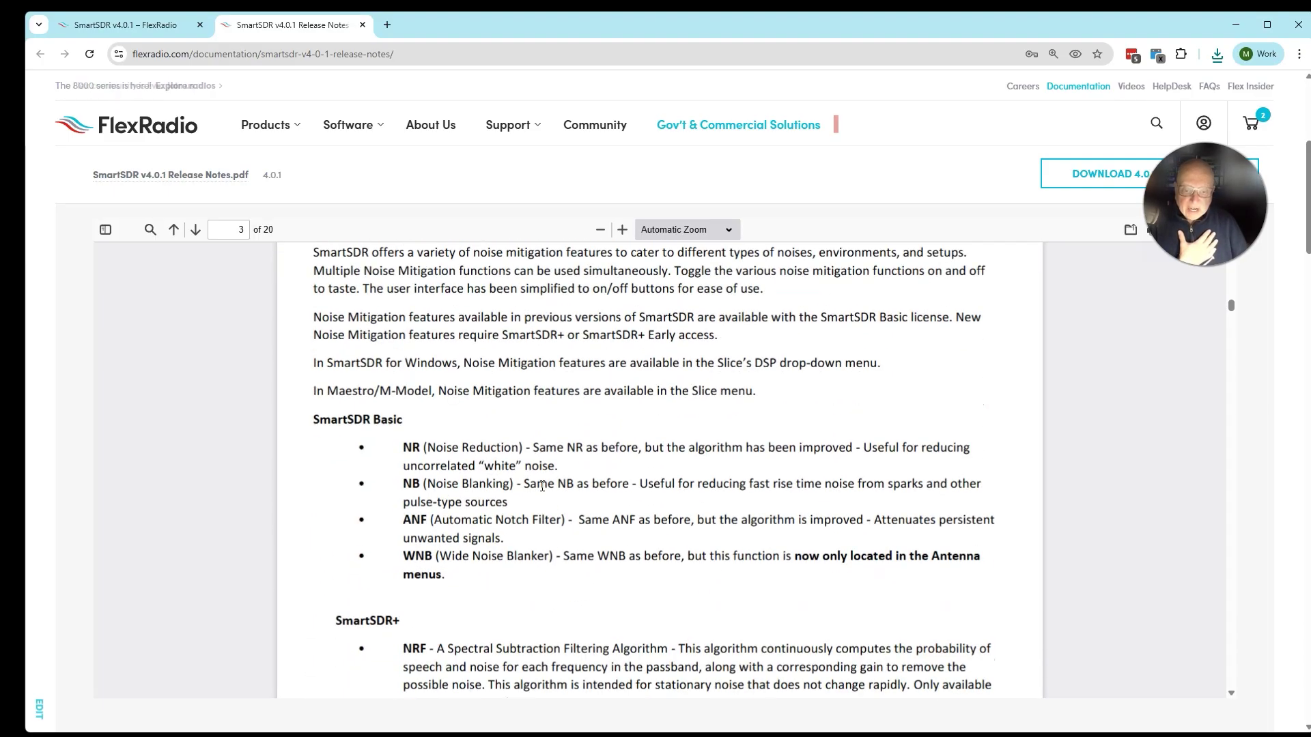
scroll(542, 486, down, 8)
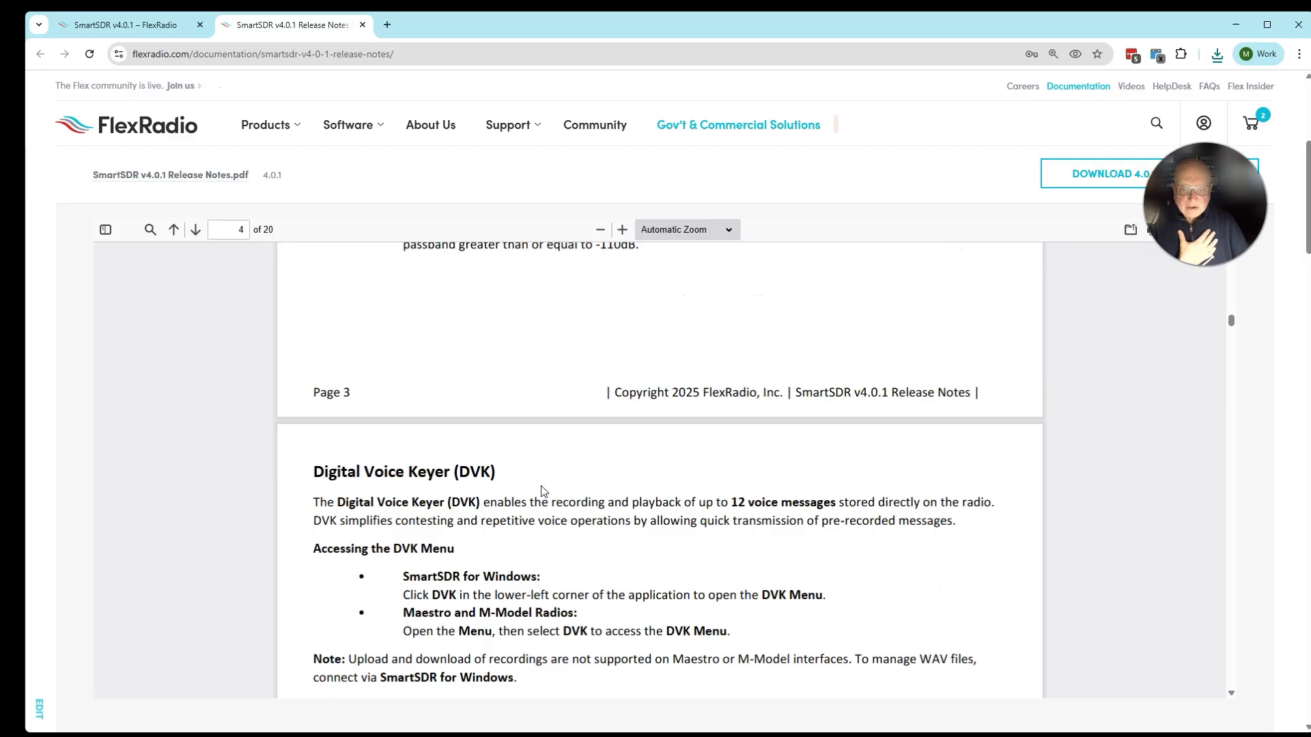
scroll(542, 486, down, 6)
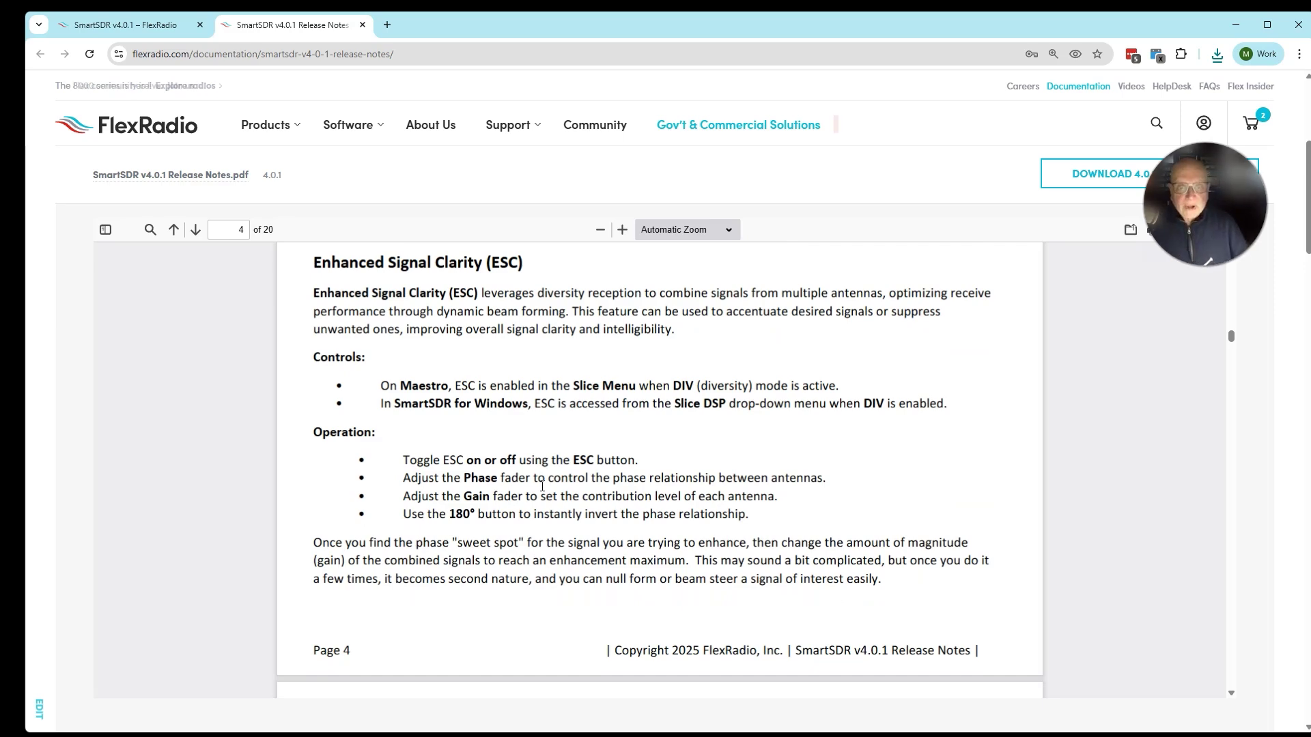
scroll(543, 486, down, 10)
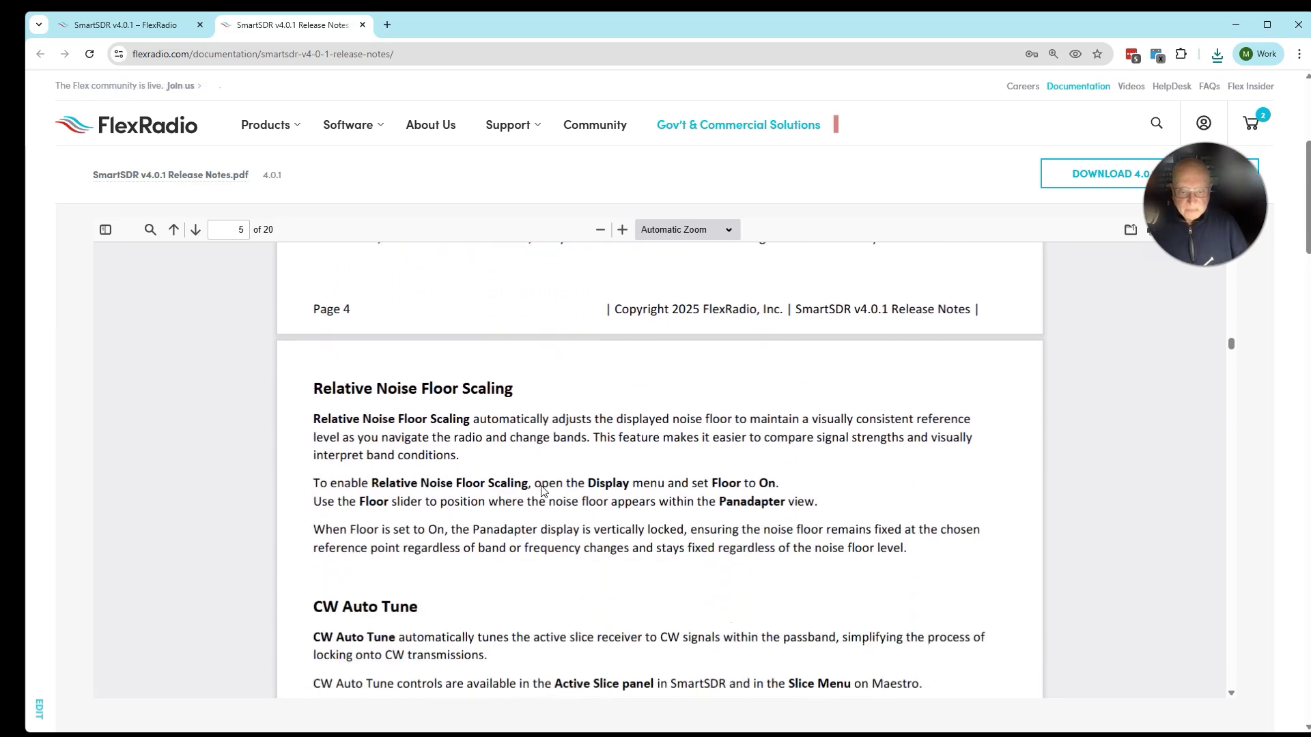
scroll(542, 485, down, 10)
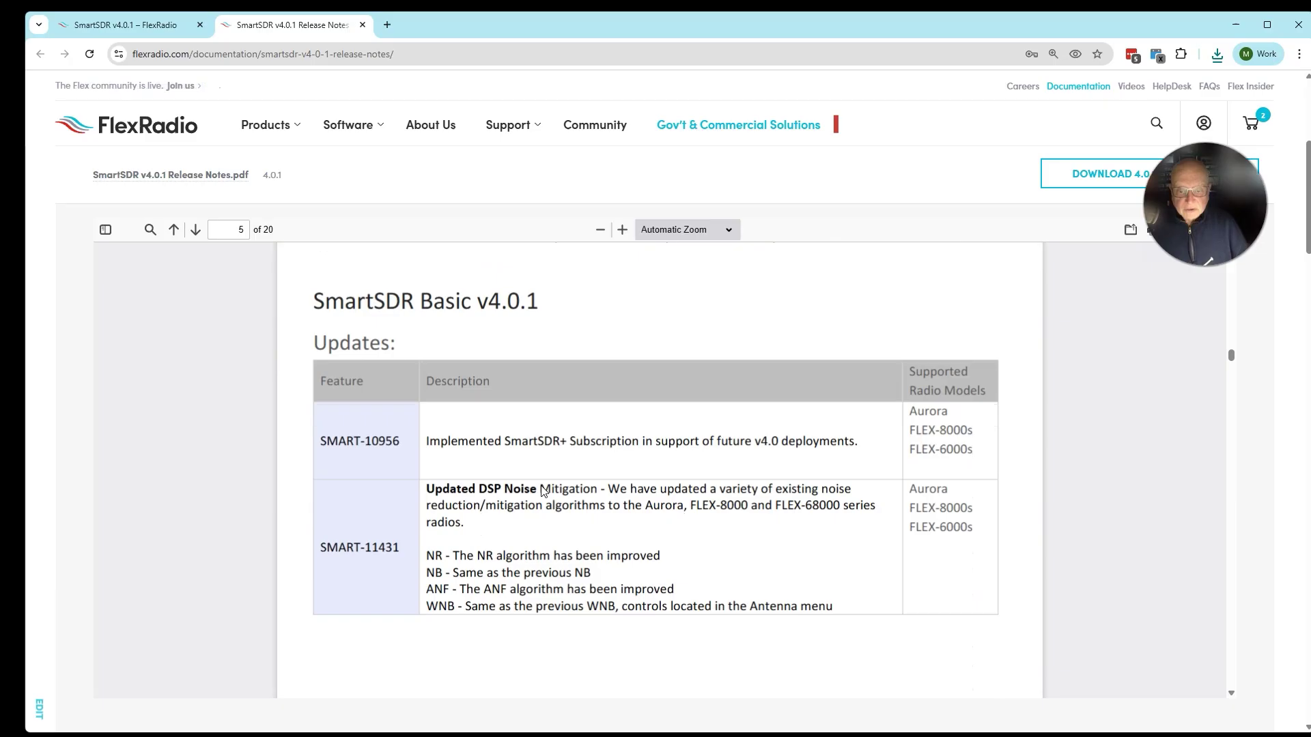
Review the fixed issues and the upgrade and downgrade best practices, and return to the SmartSDR v4.0.1 download page.
scroll(543, 486, down, 15)
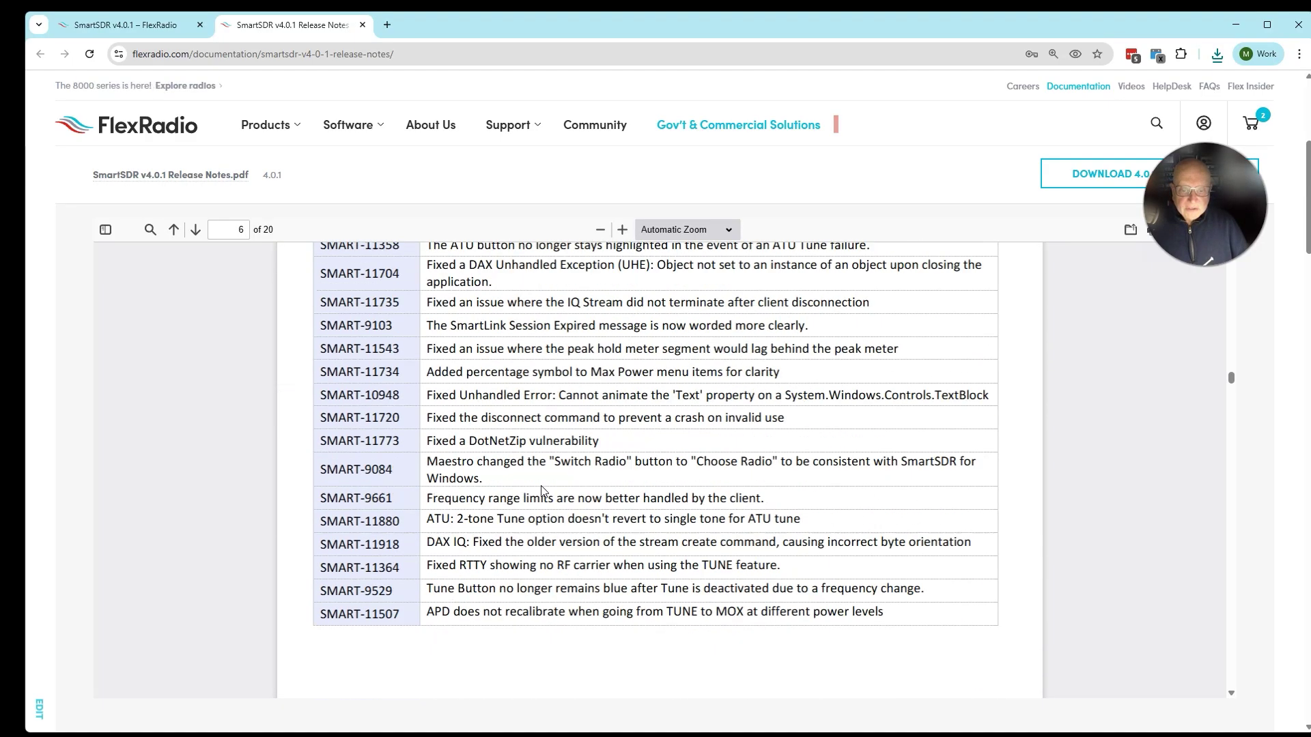
scroll(615, 501, down, 3)
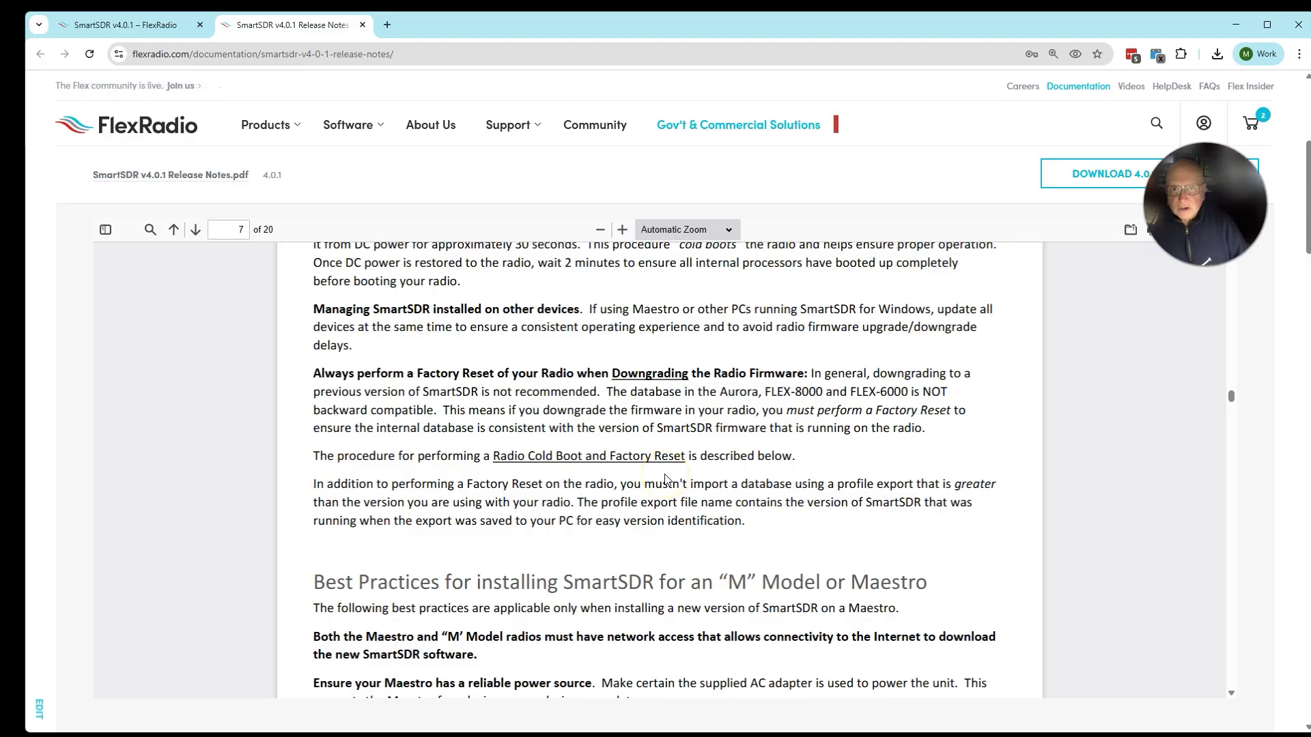
click(125, 25)
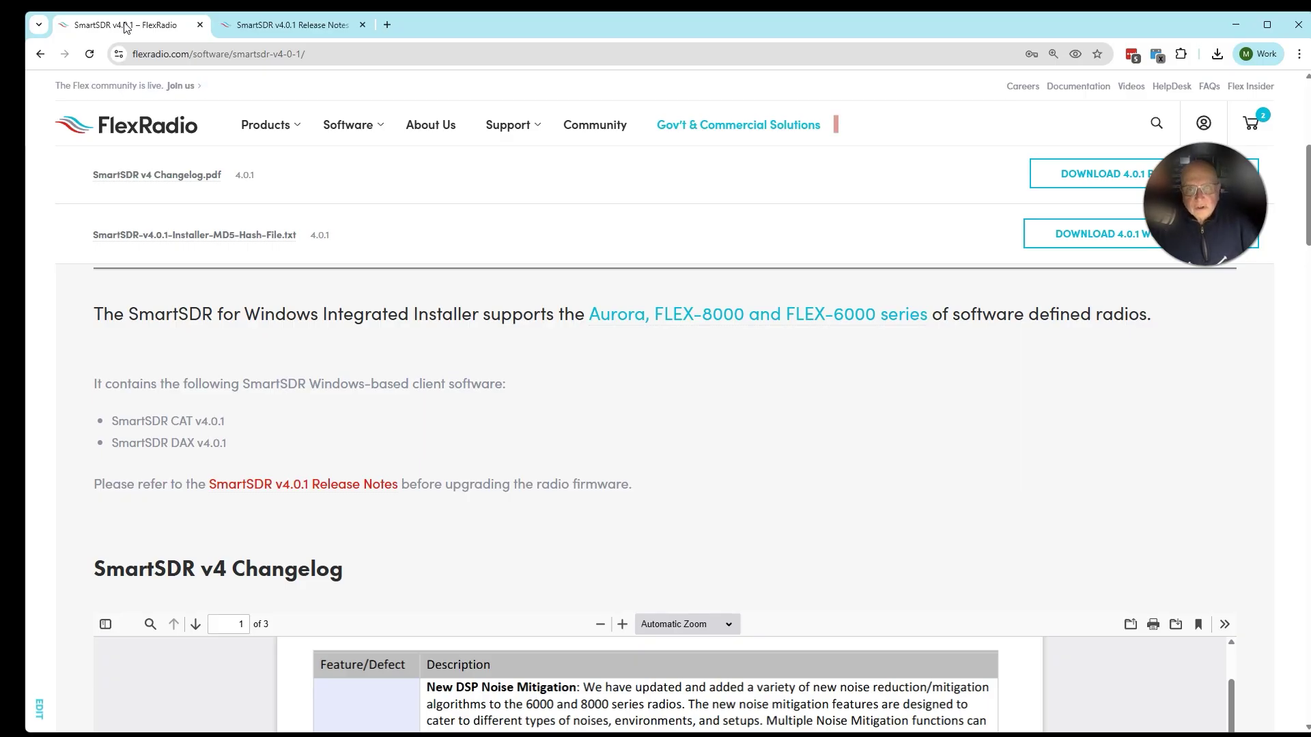
Return to the SmartSDR for Windows page and read the SmartSDR+ and Early Access purchase instructions for Windows PC and Maestro or M models.
click(40, 54)
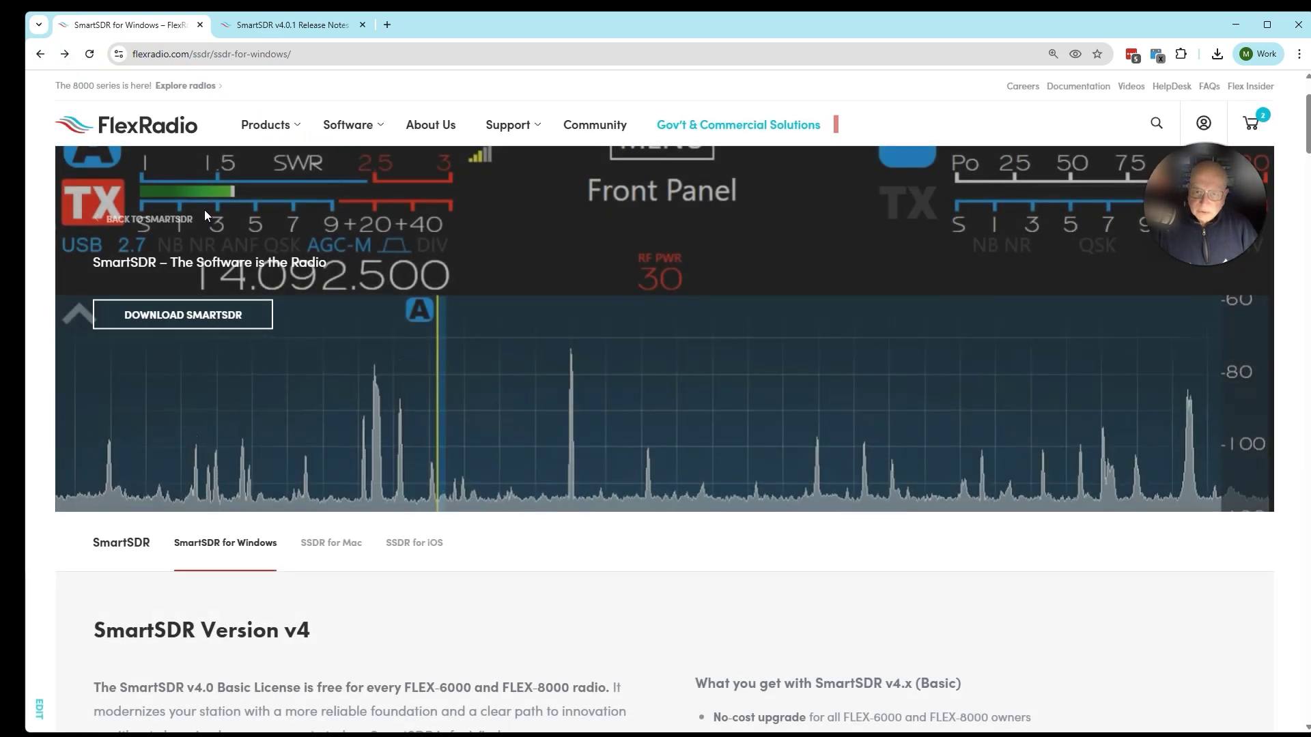
click(235, 212)
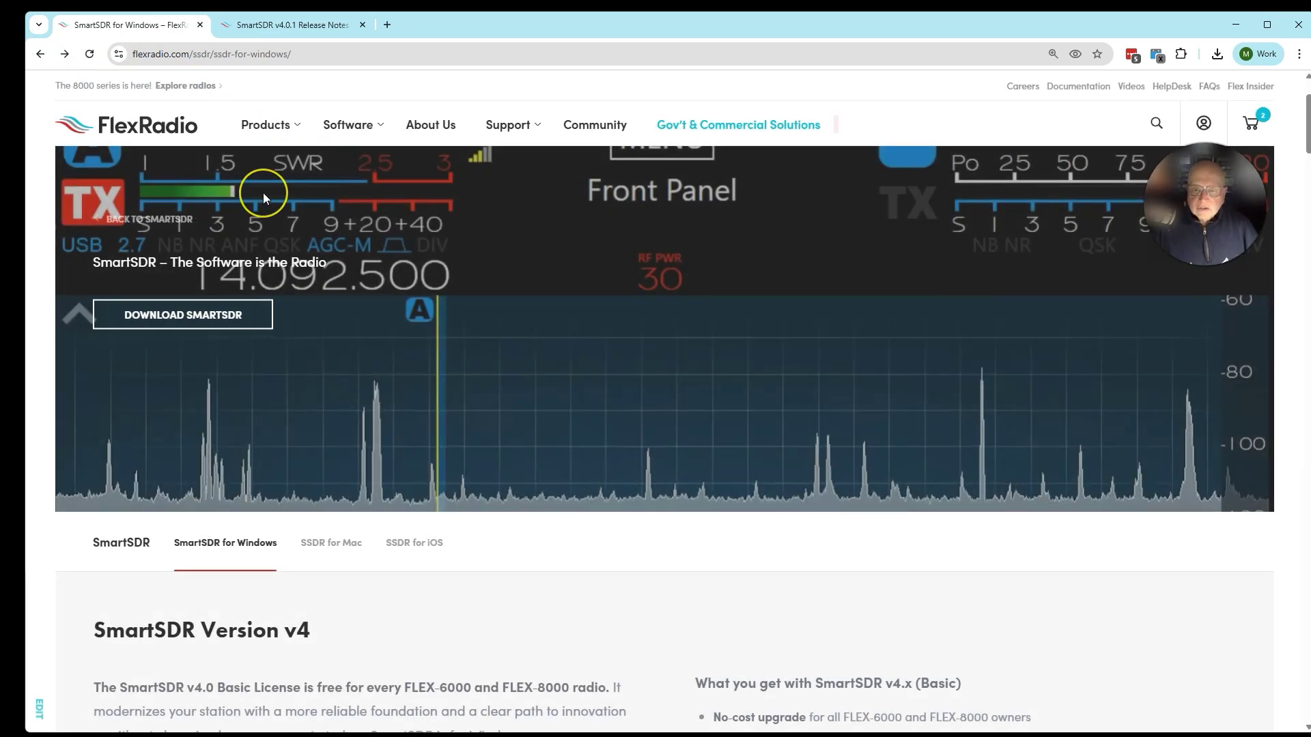
scroll(263, 193, down, 7)
scroll(263, 198, down, 15)
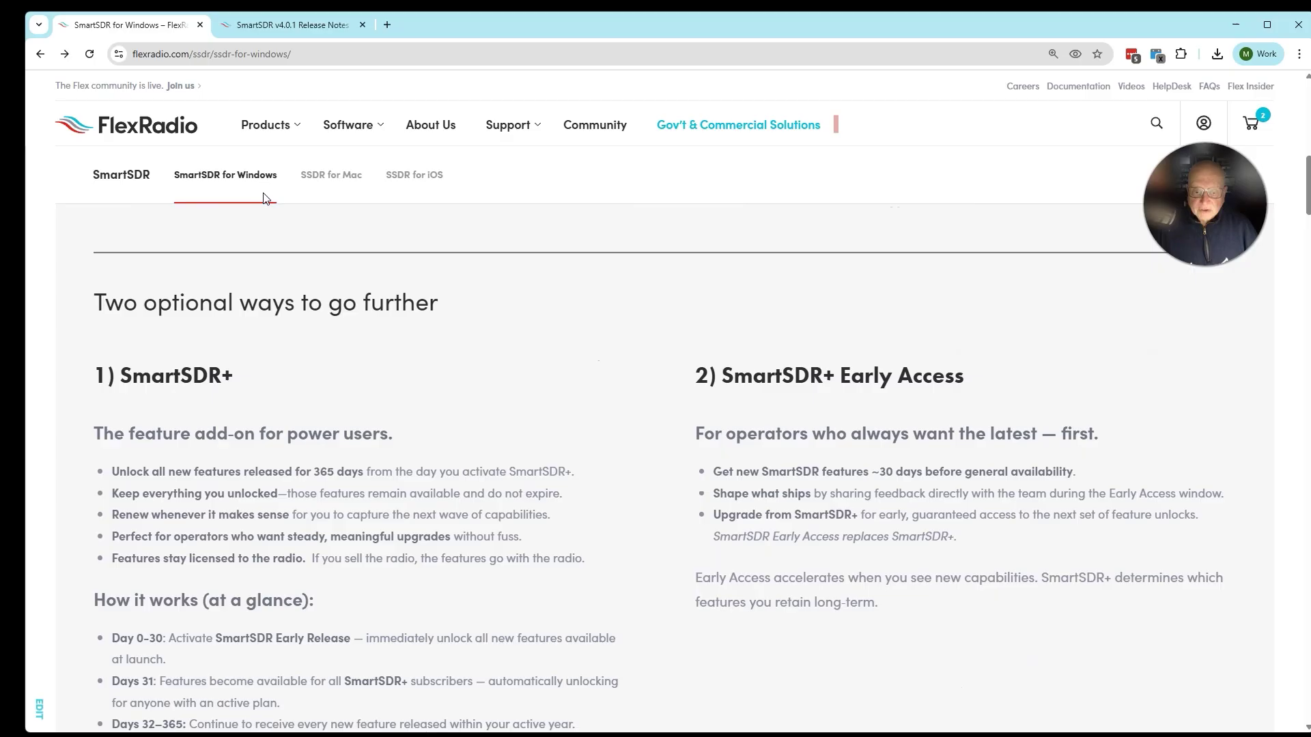
scroll(267, 201, down, 14)
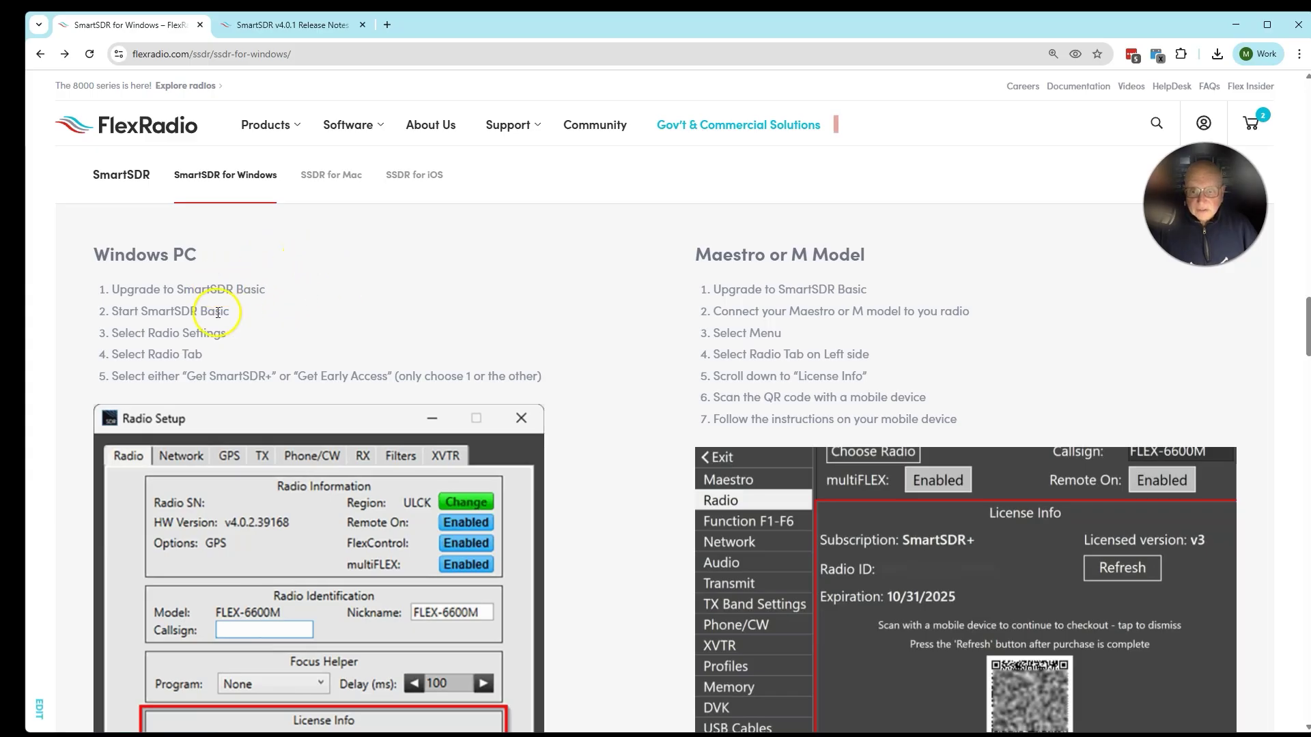
scroll(166, 342, down, 1)
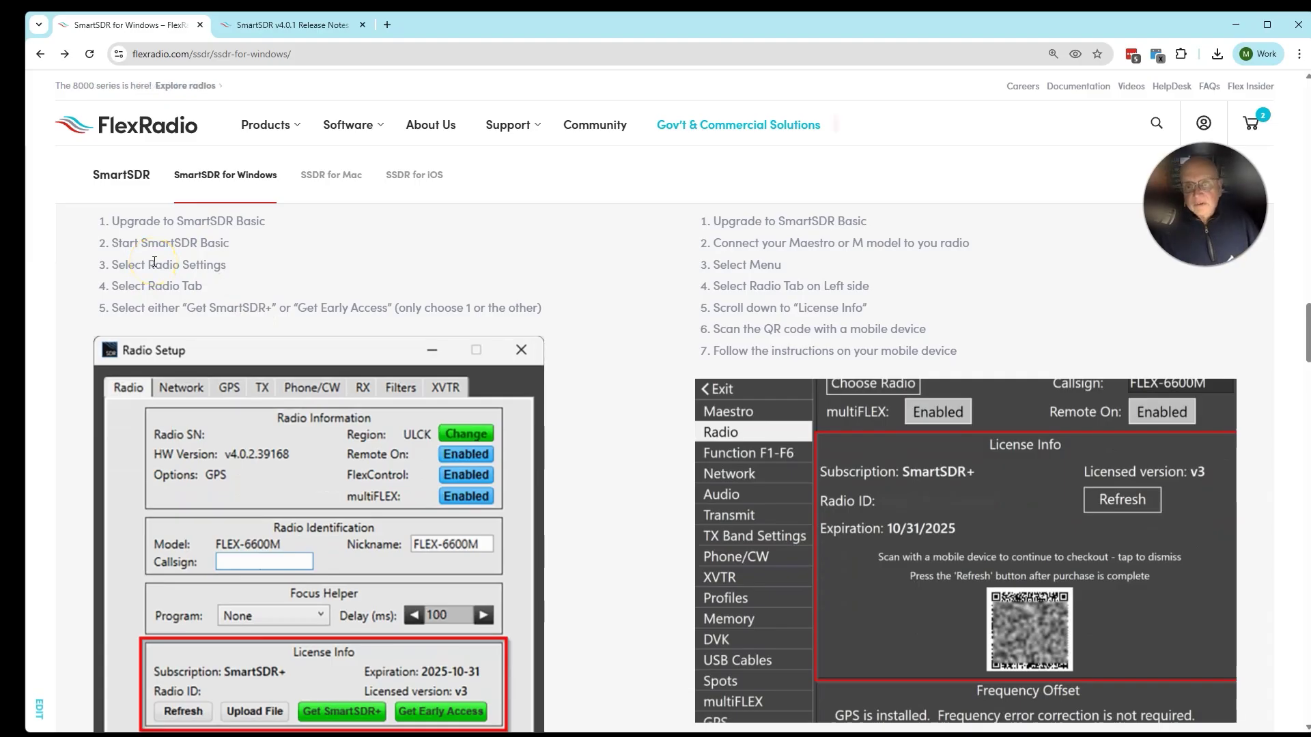
scroll(272, 304, down, 2)
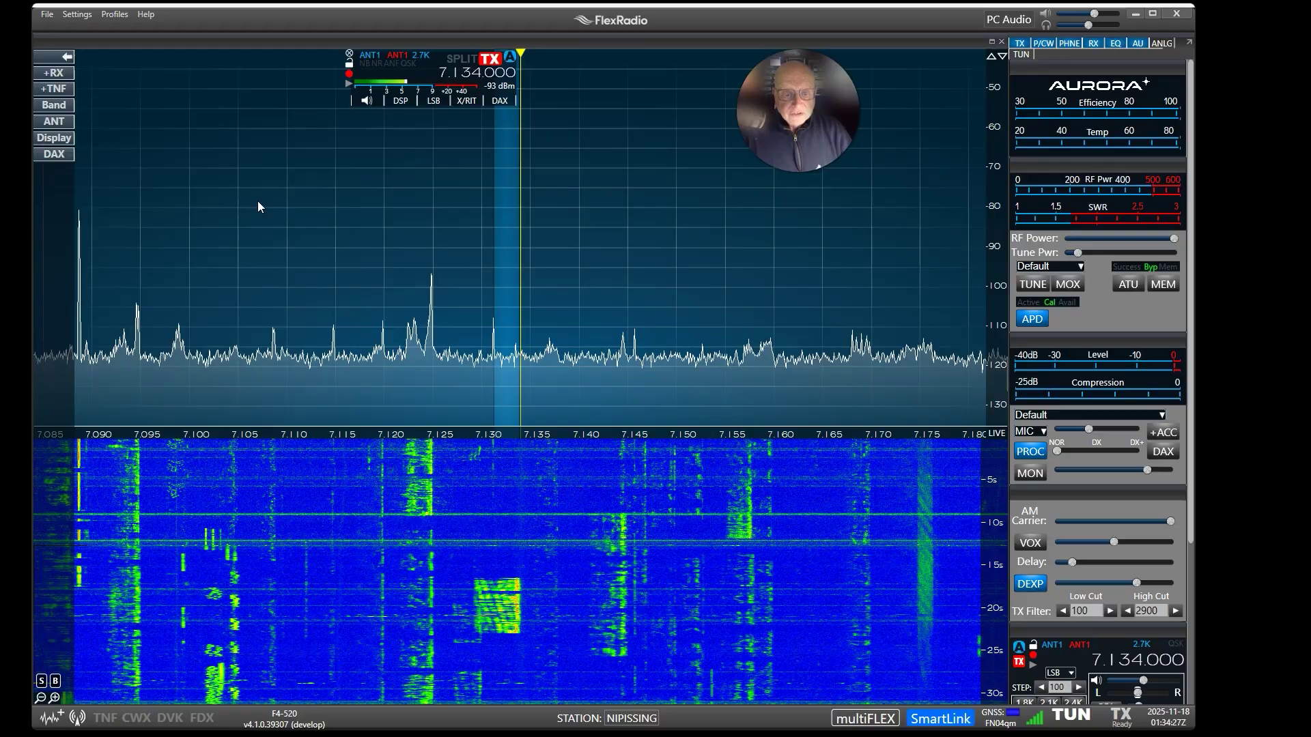
Switch to SmartSDR for Windows, check the License Info in the Radio Setup window, and put the window away.
drag(255, 201, 247, 128)
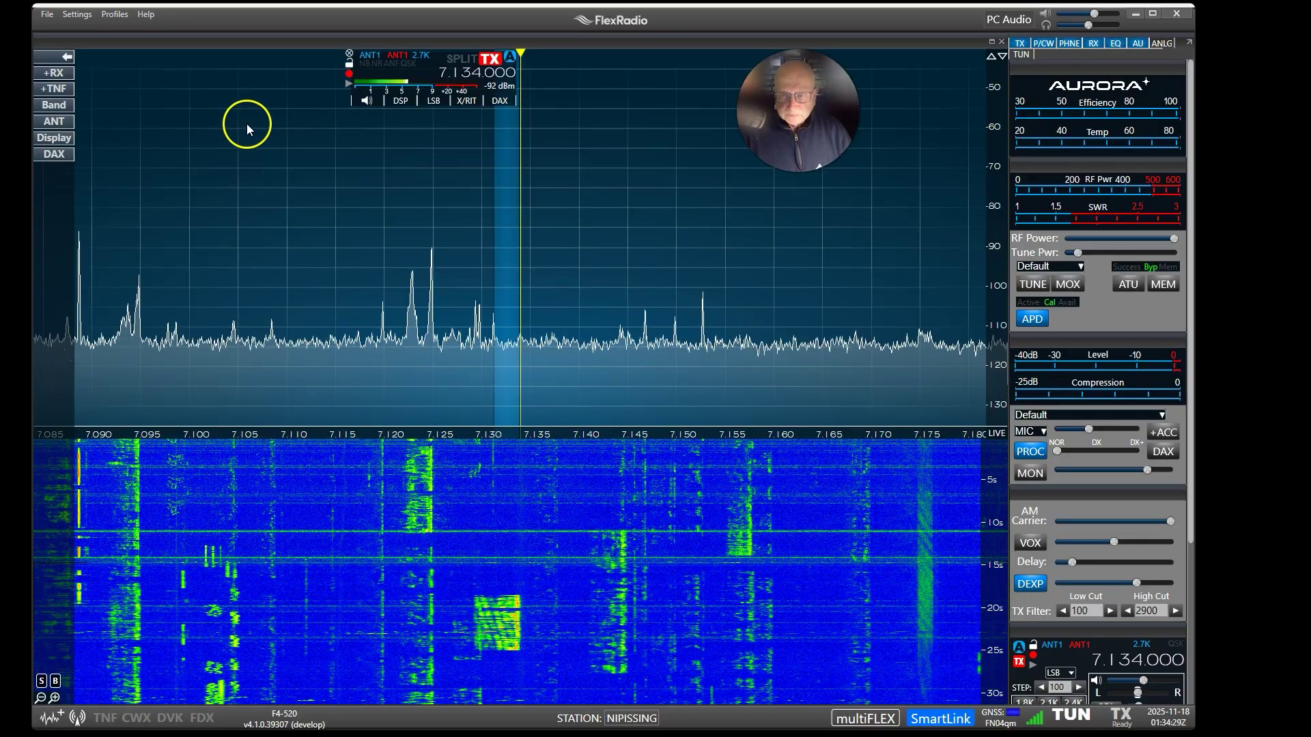
click(86, 14)
click(92, 25)
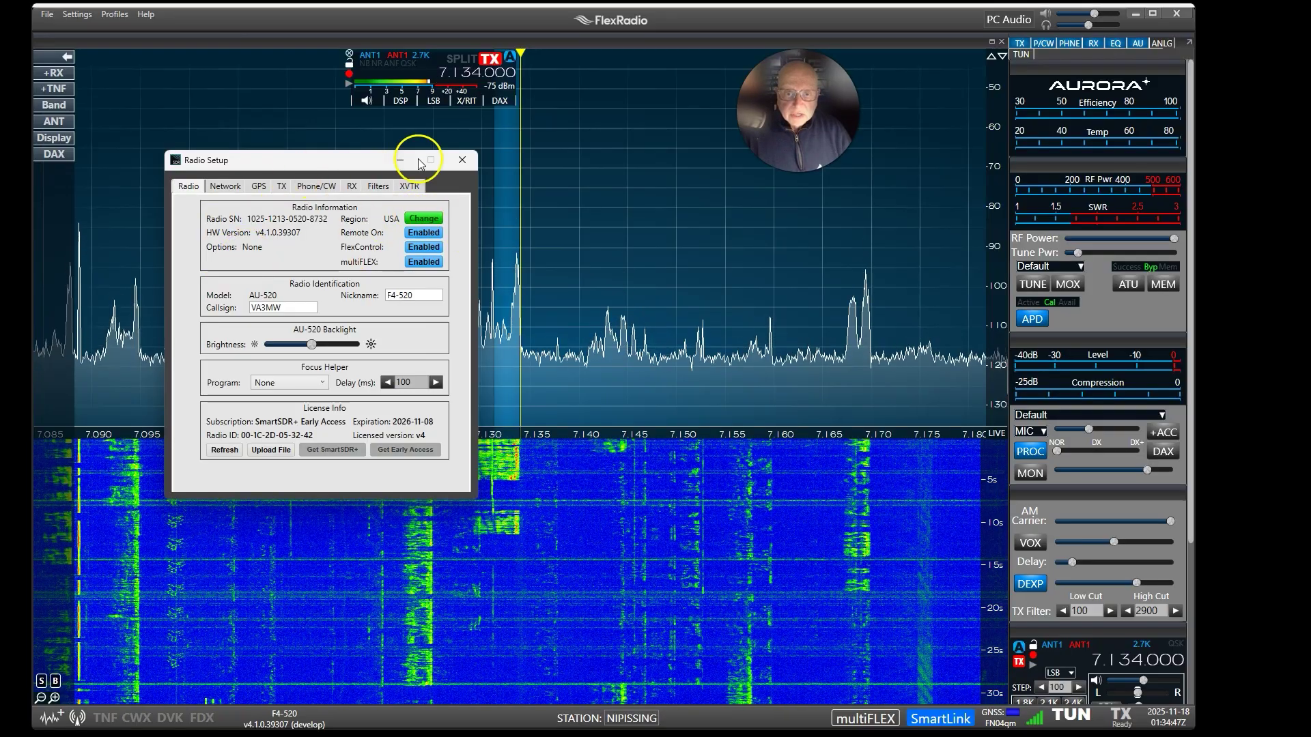
click(400, 159)
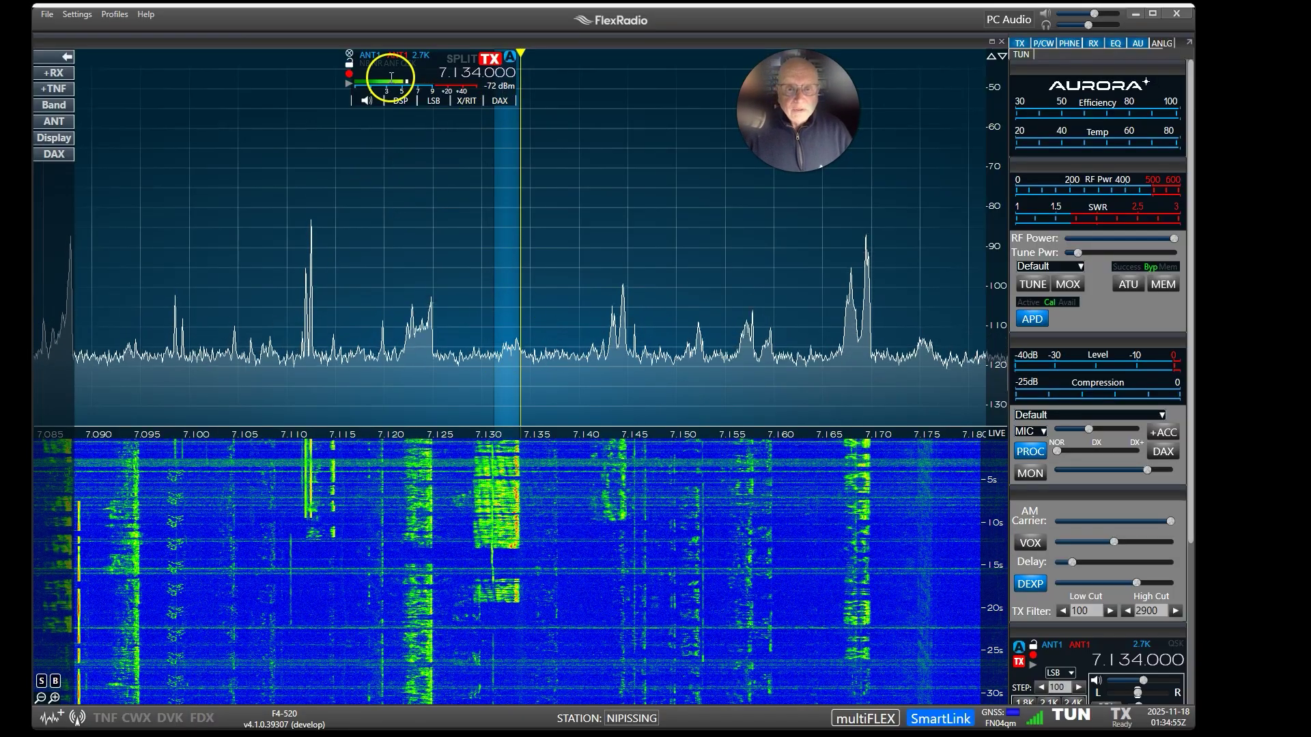
Examine the slice's DSP noise mitigation options and the panadapter's Wideband Noise Blanker (WNB) control.
click(399, 102)
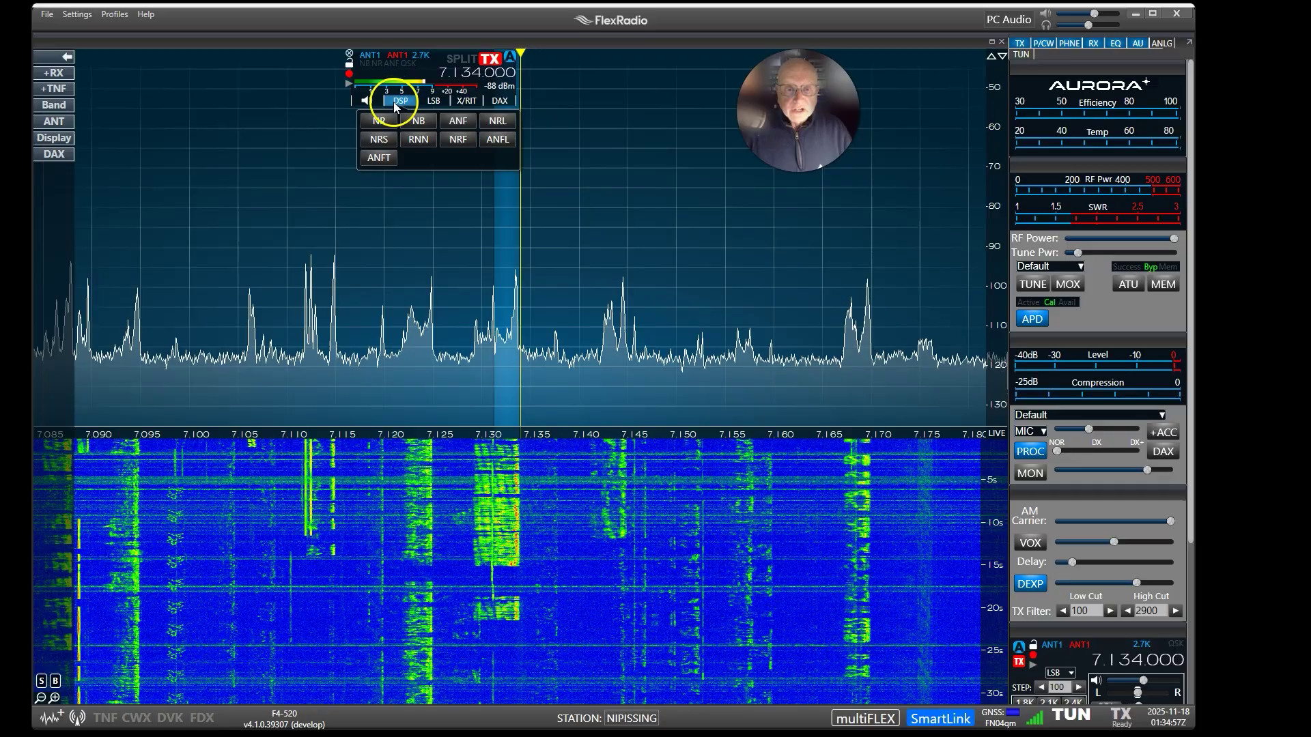
click(444, 141)
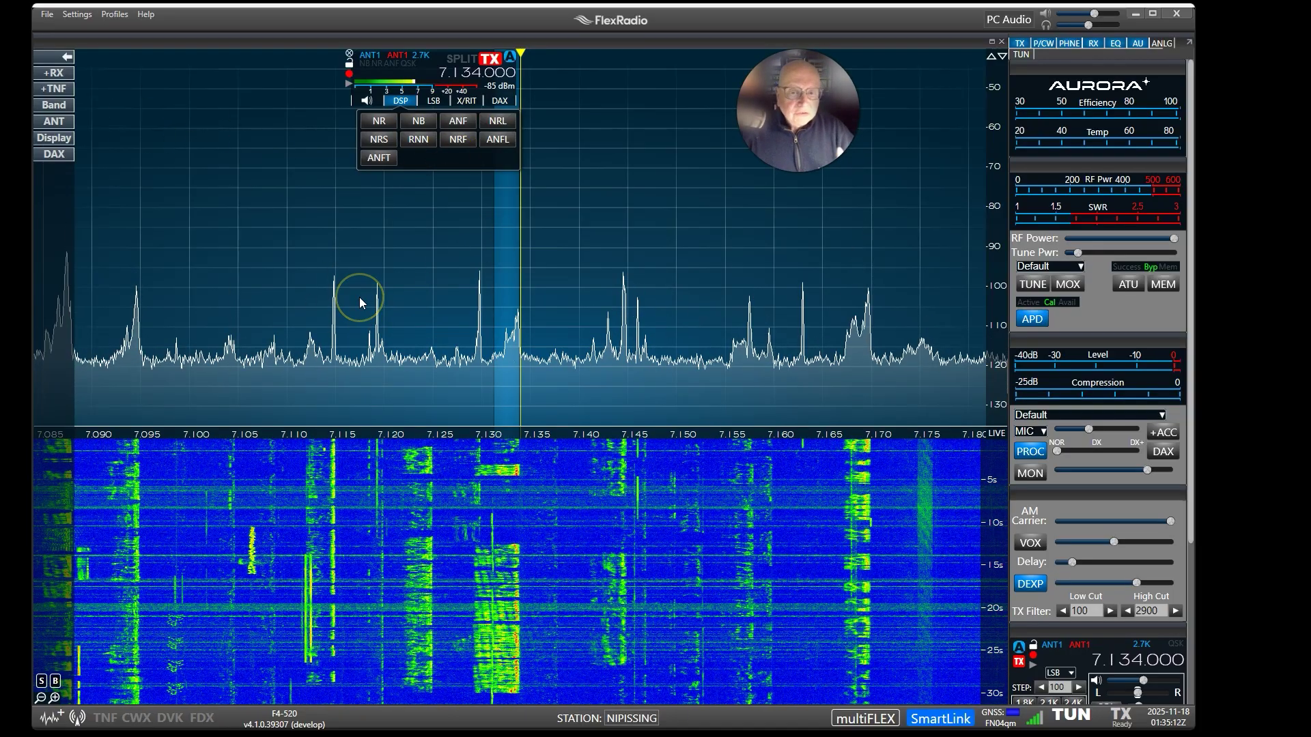
click(46, 121)
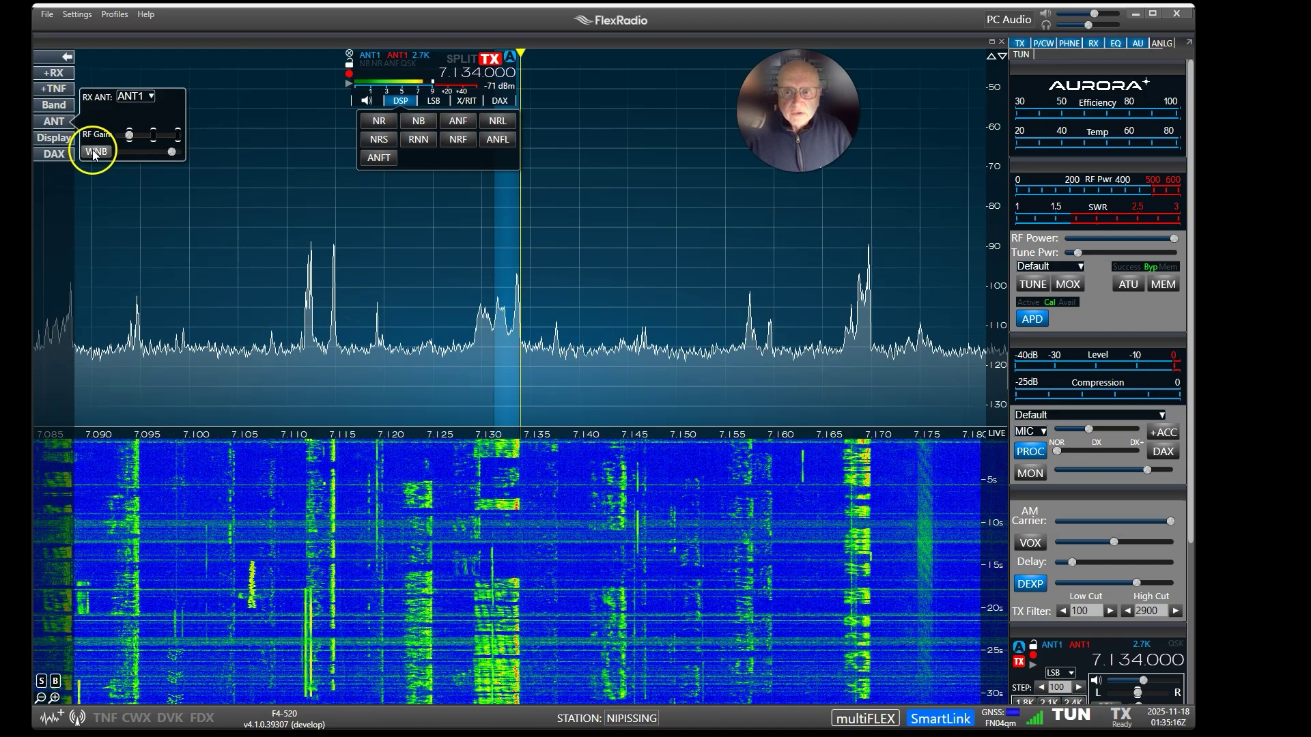
click(129, 200)
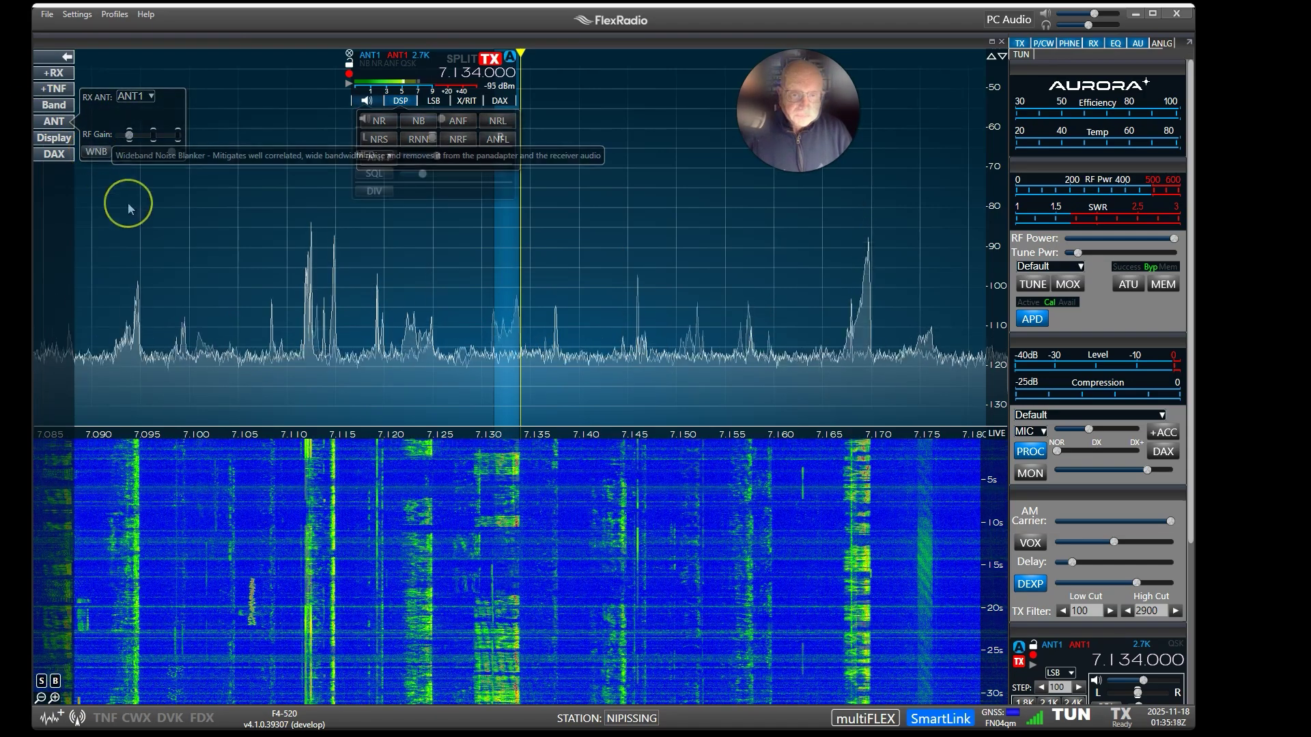
click(366, 100)
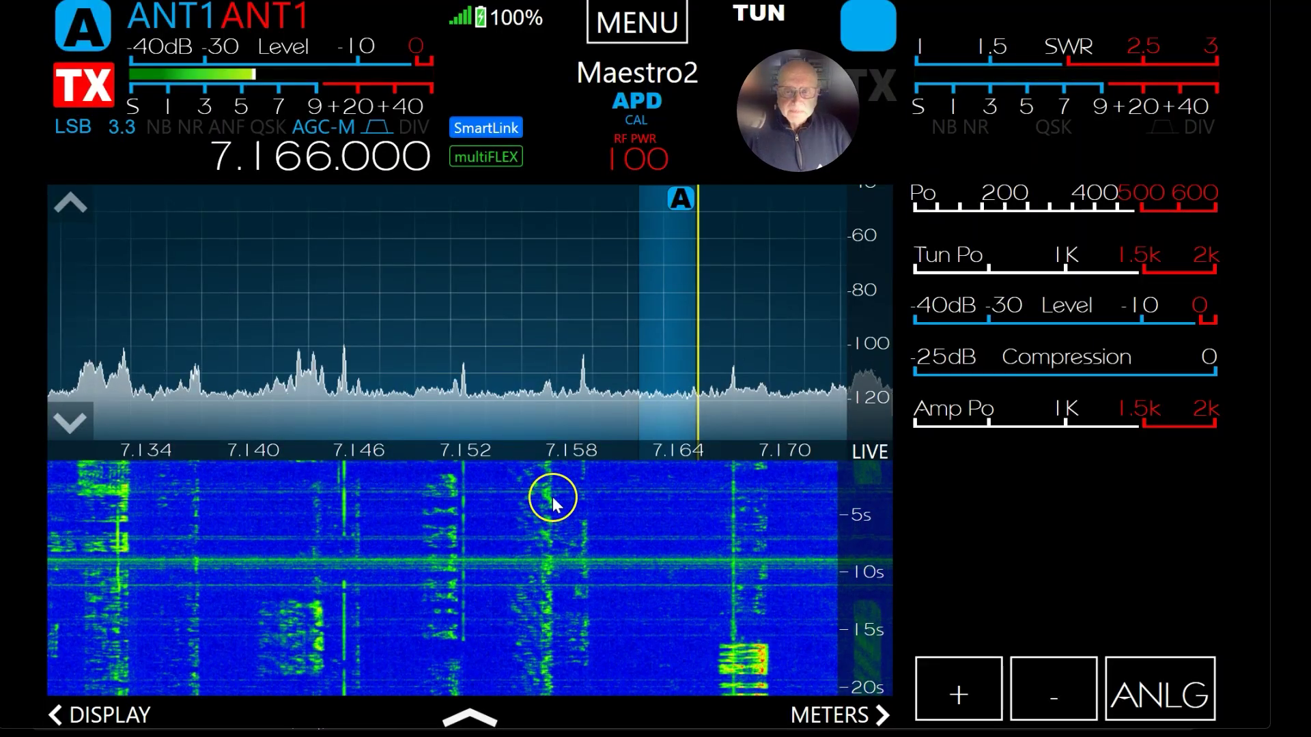
Switch to the Maestro, examine the License Info in its Radio settings, and return to the main display.
click(489, 457)
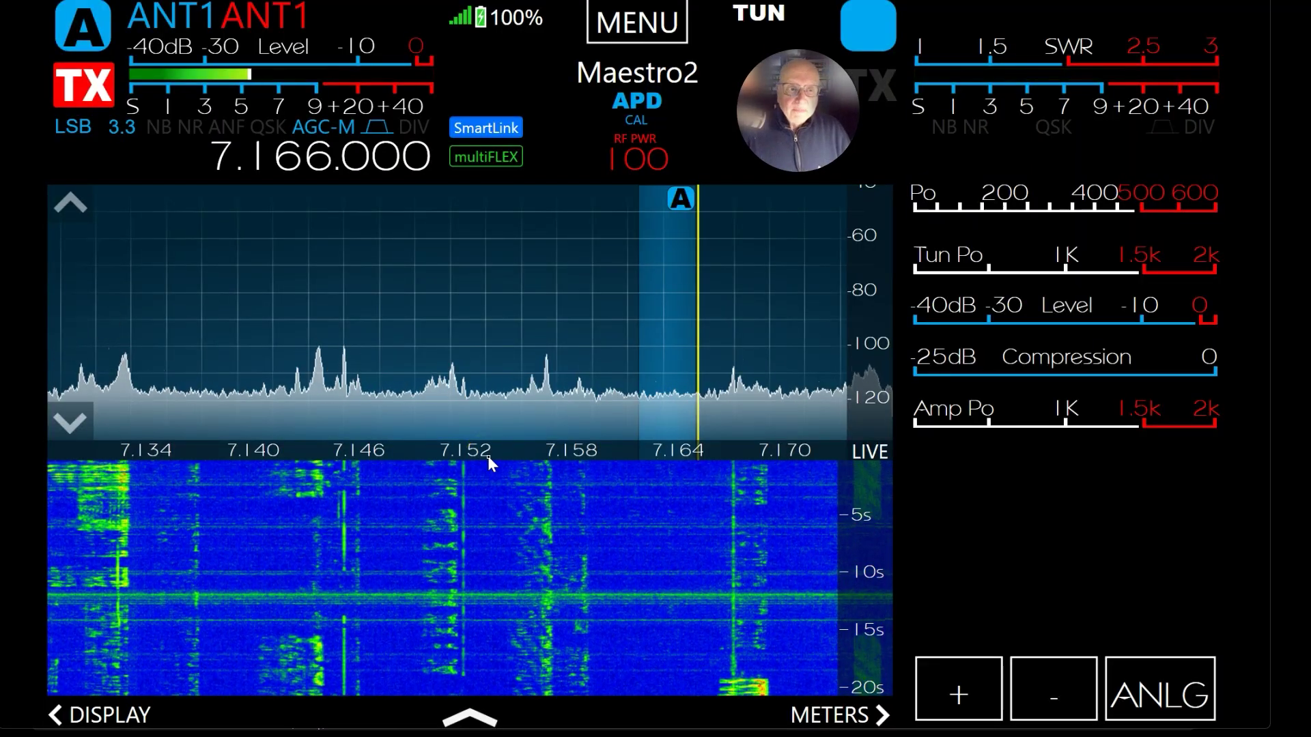
click(498, 408)
click(418, 161)
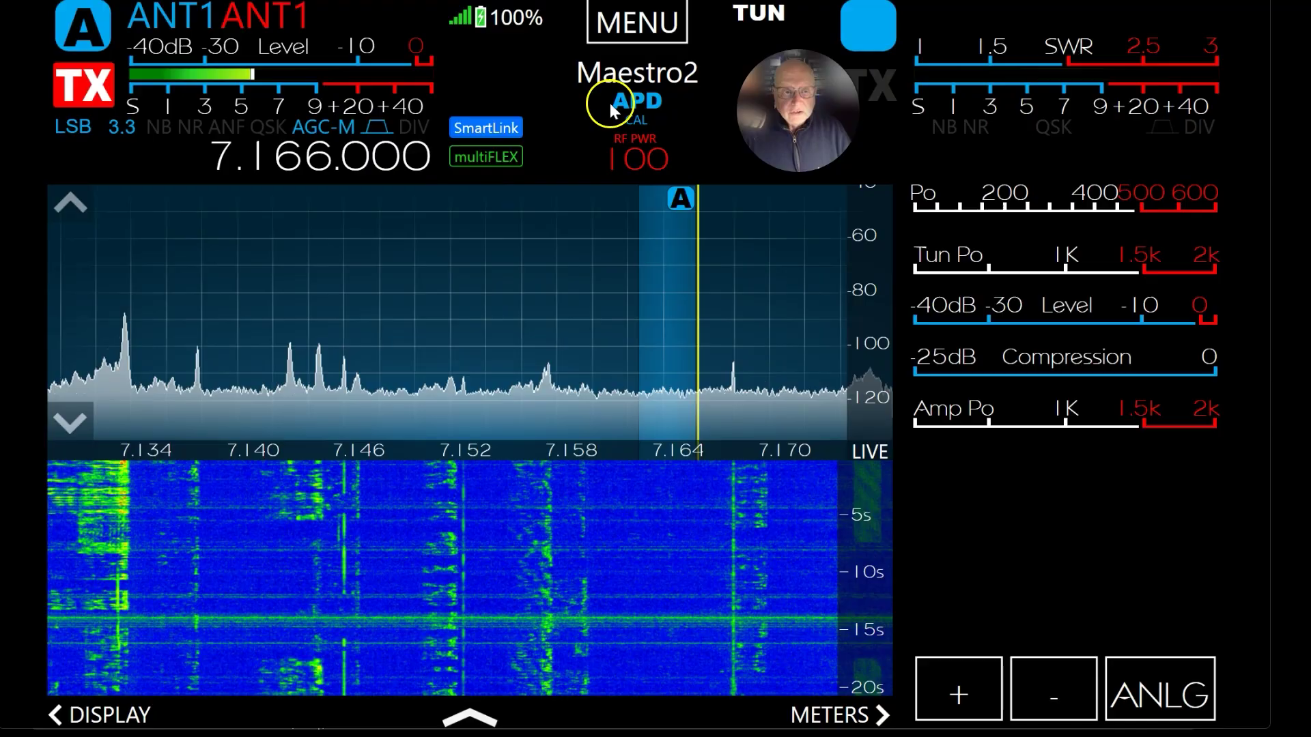
click(629, 35)
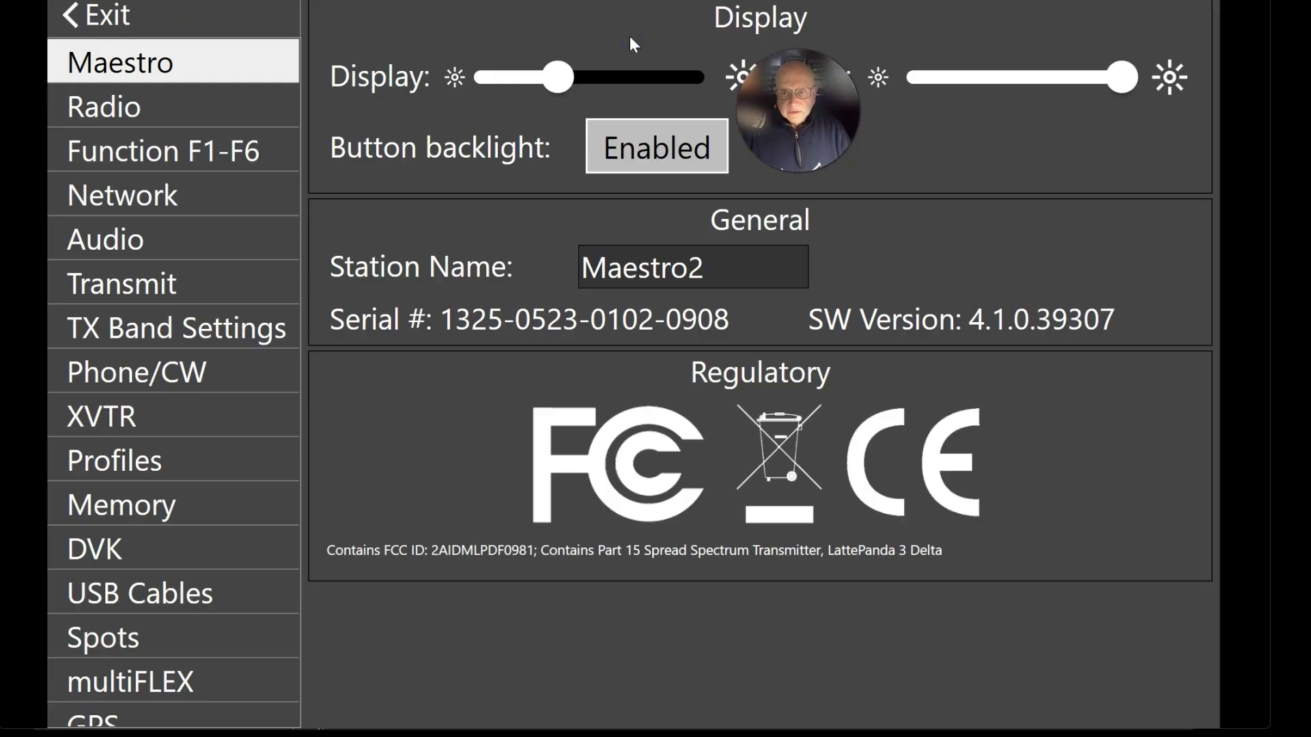
click(108, 108)
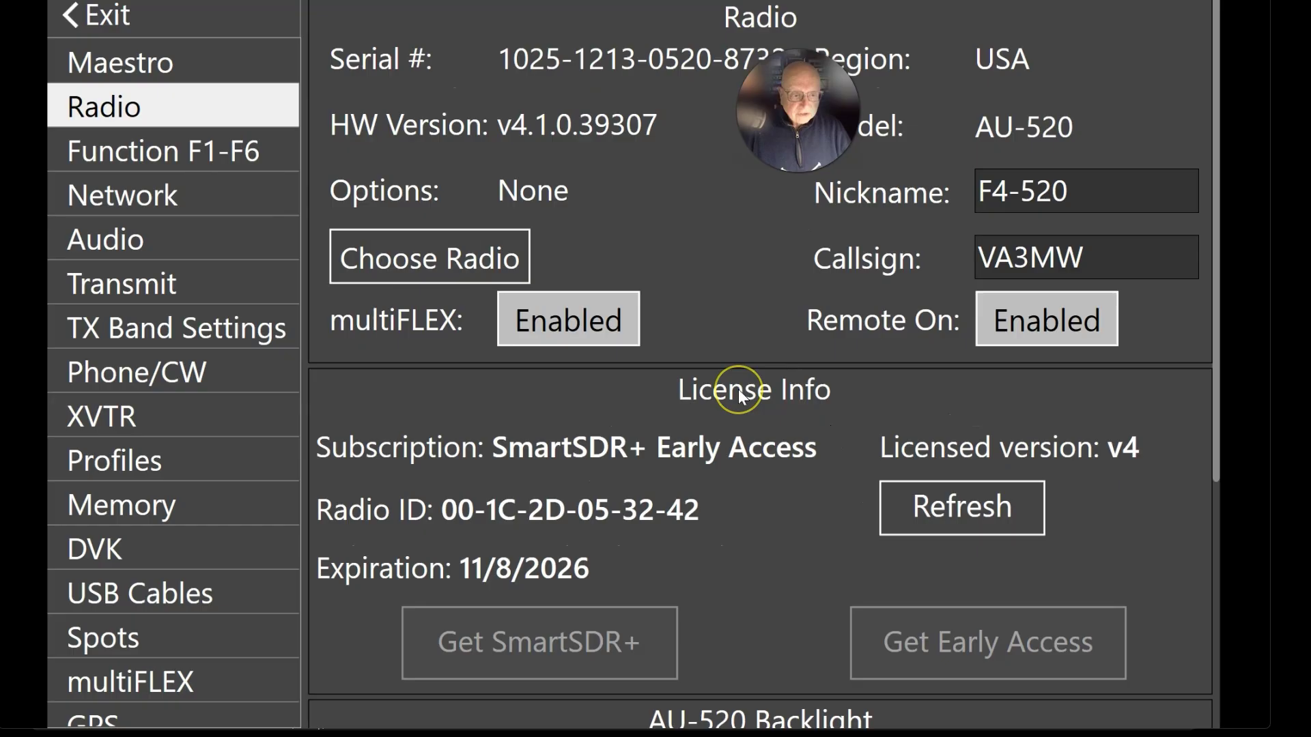
scroll(741, 395, down, 3)
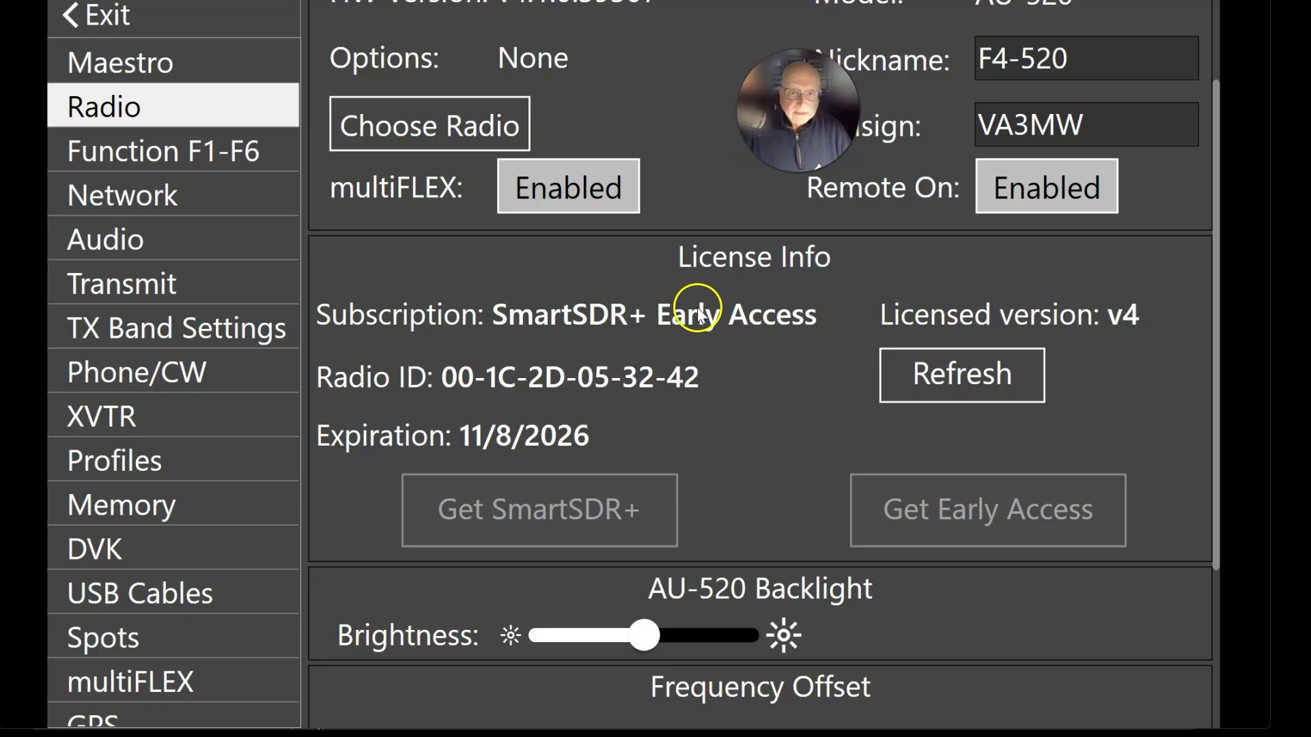
click(70, 15)
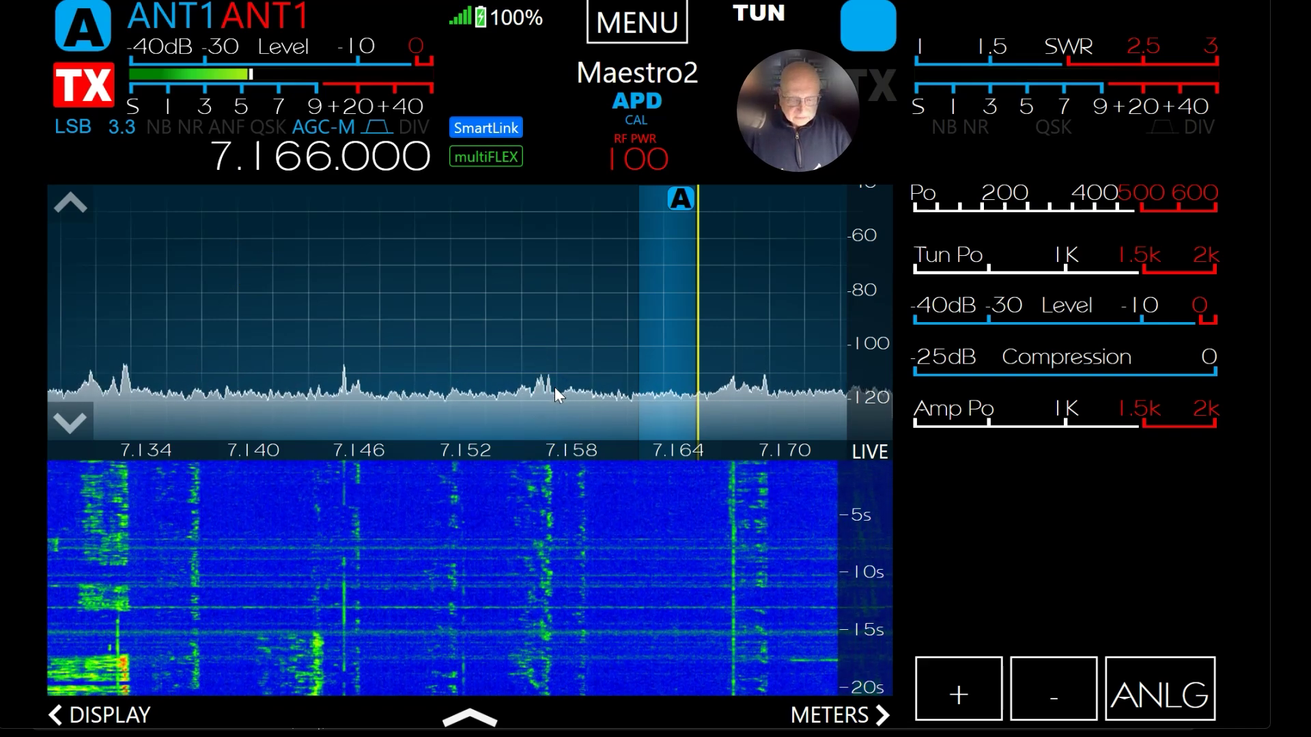
Tune the Maestro's slice A to 7.158.100, view its noise mitigation options, and close them.
scroll(554, 387, down, 20)
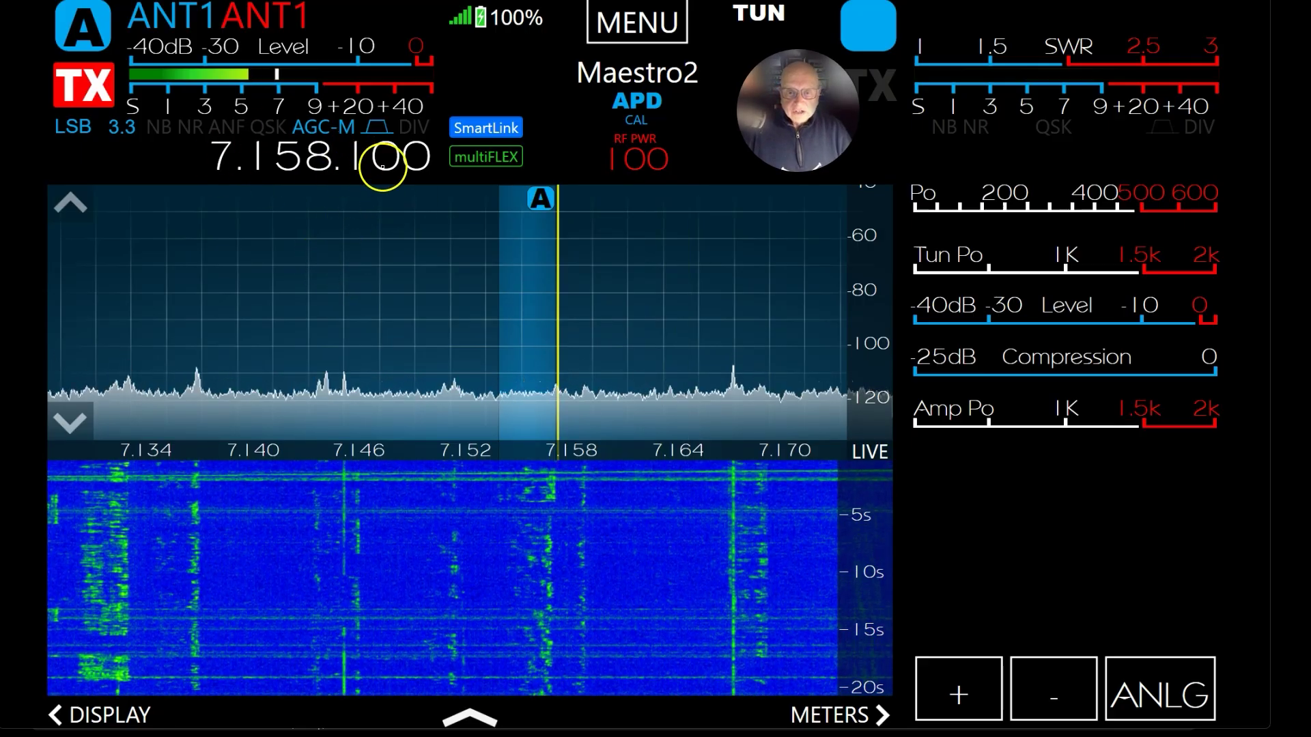
click(331, 166)
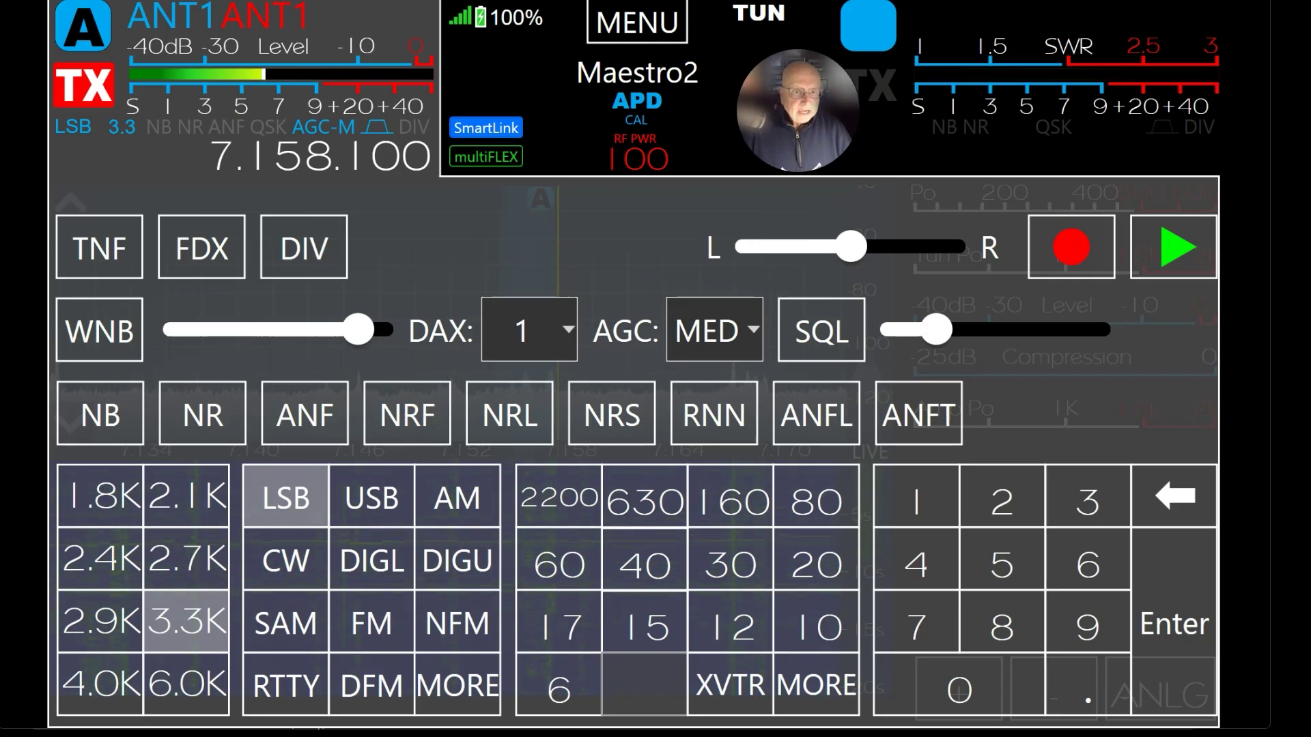
click(596, 116)
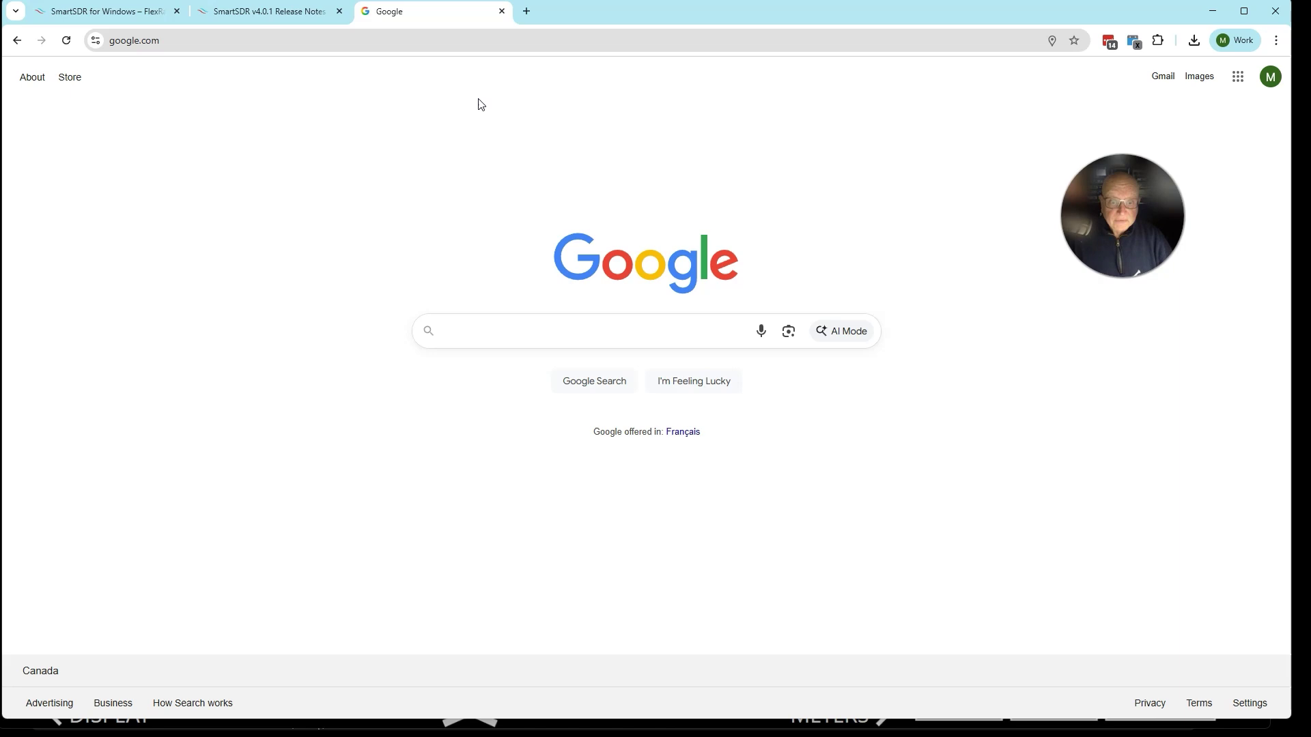
Switch to the browser, search Google for "flexradio smartsdr noise", and open the "SmartSDR v4 – Noise Mitigation Quick Reference" article.
text(f)
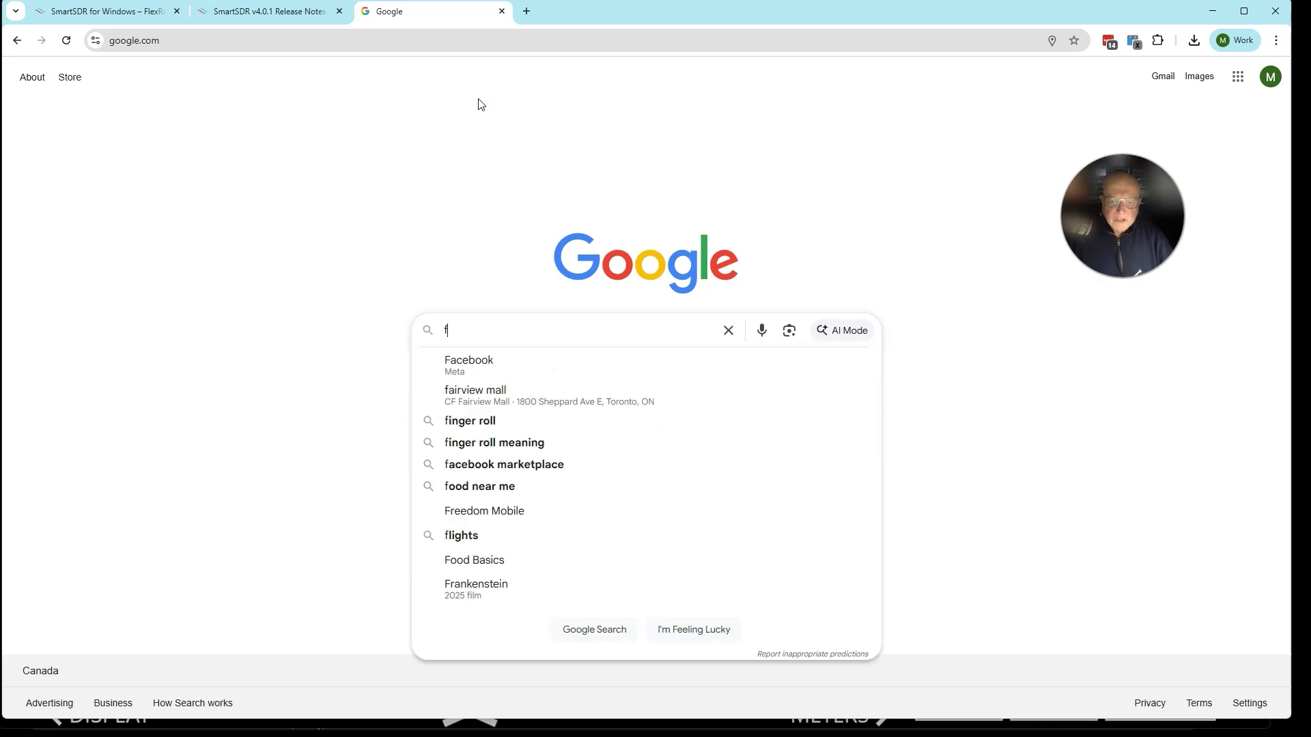
text(lexra)
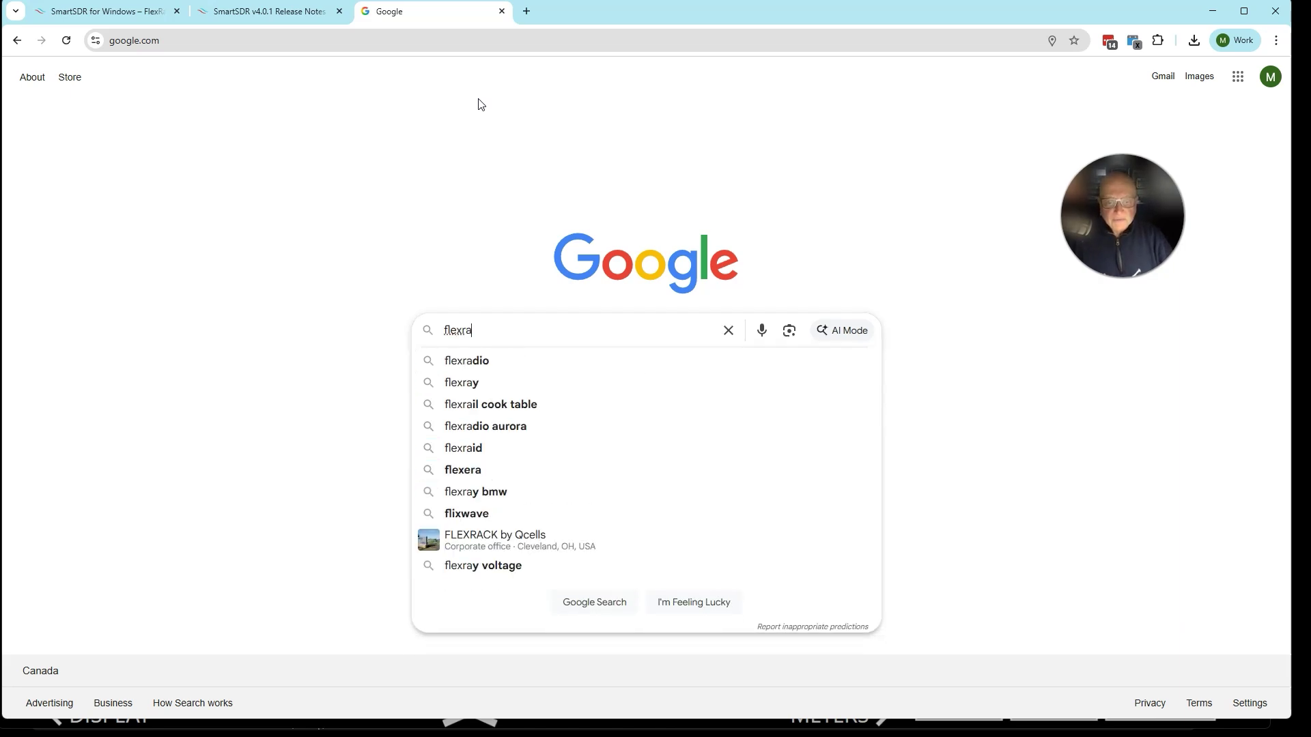
text(dio sma)
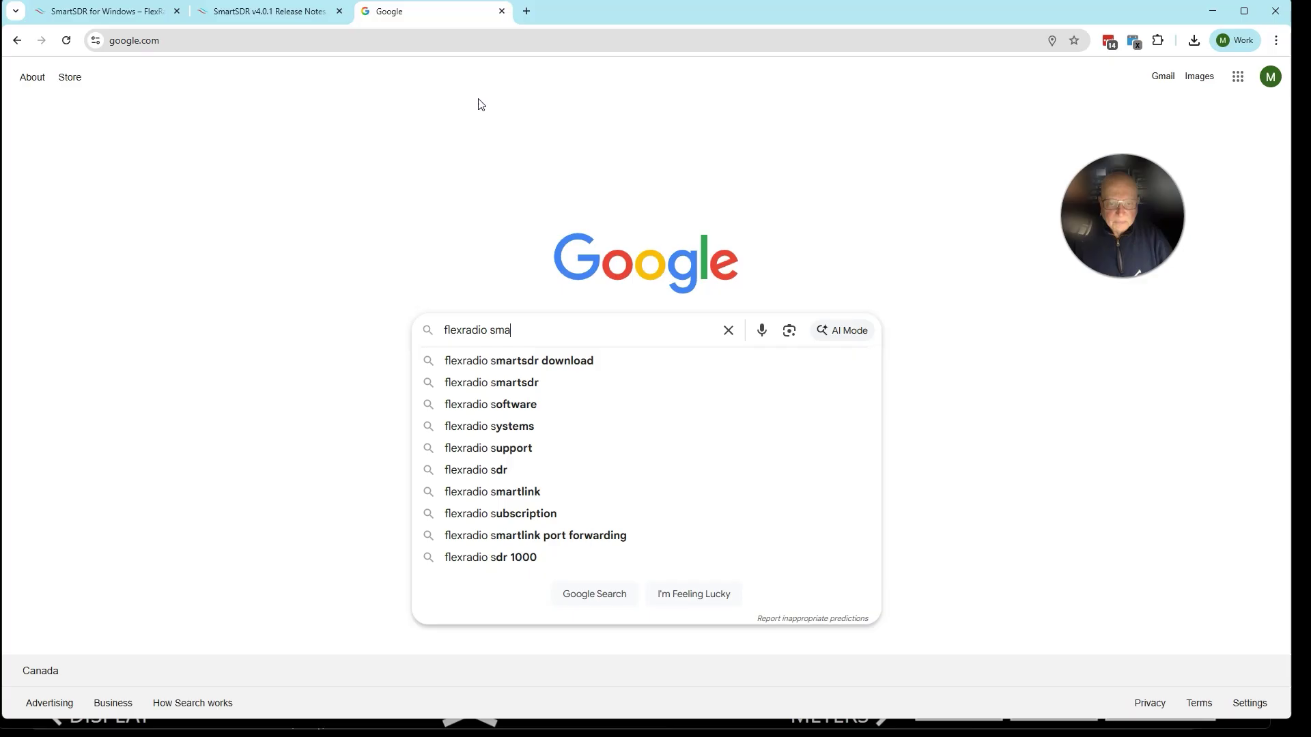
text(rtsdr noise)
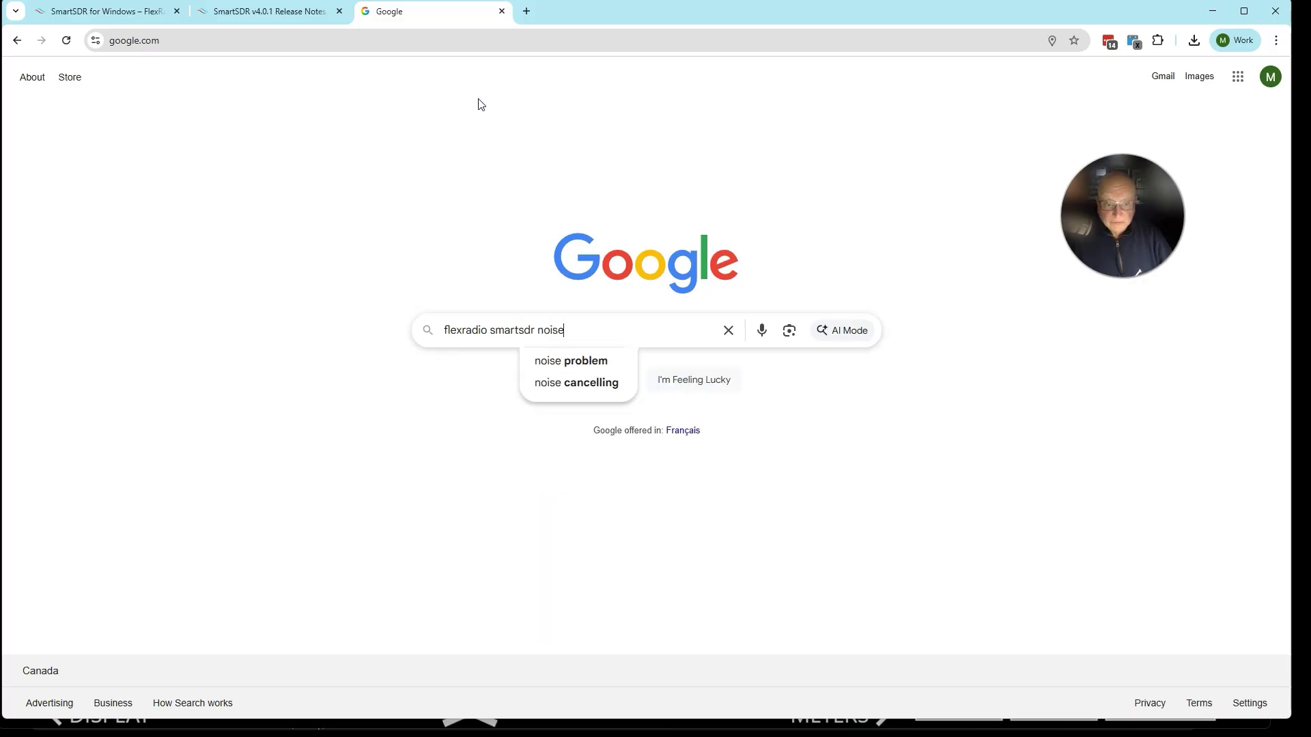
key(Return)
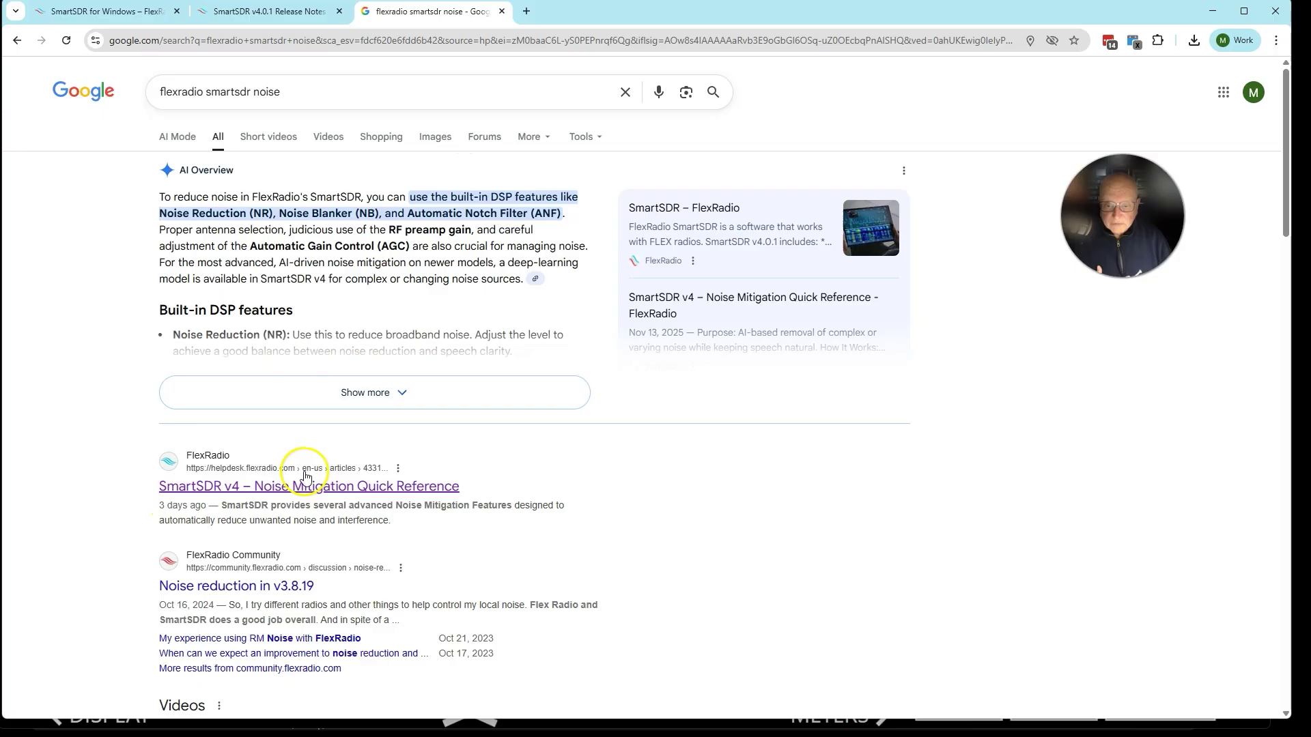
click(225, 487)
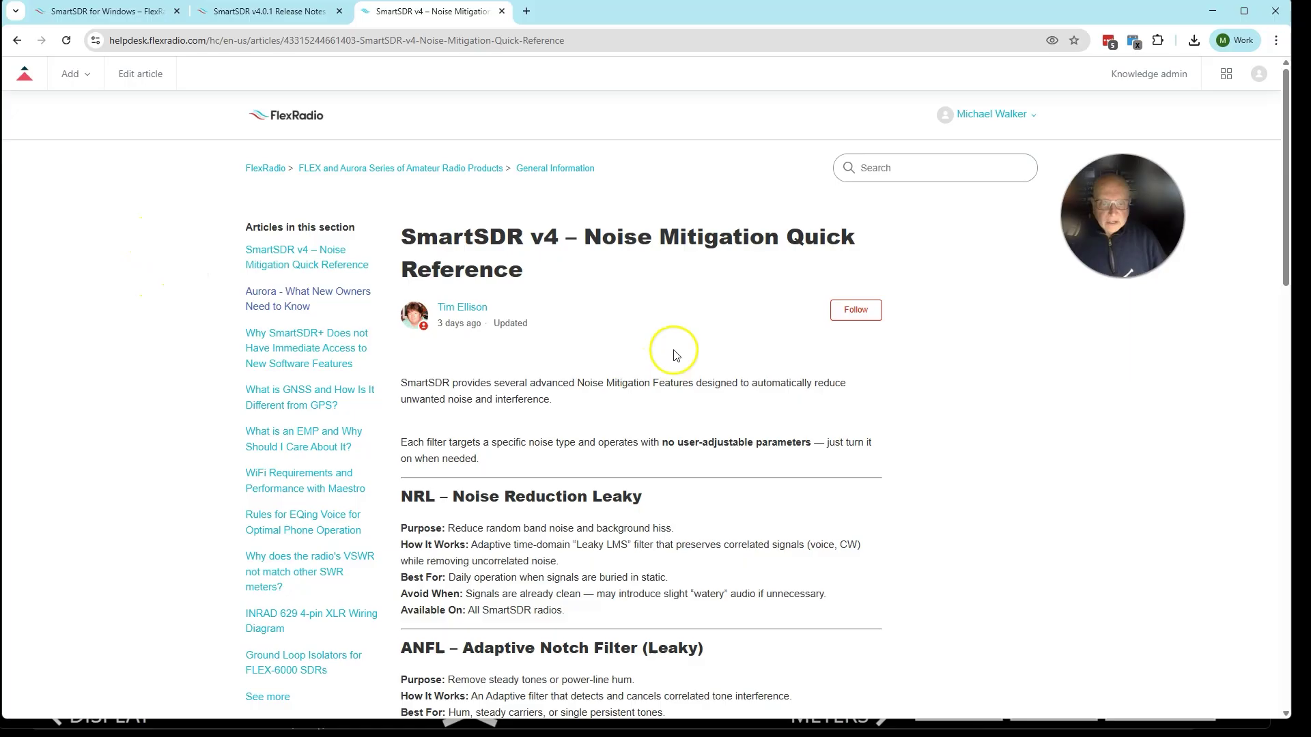
Read the purpose, recommended use and radio availability of the NRL, ANFL, ANFT, NRF, NRS and RNN filters, and the Operator Notes.
scroll(673, 354, down, 3)
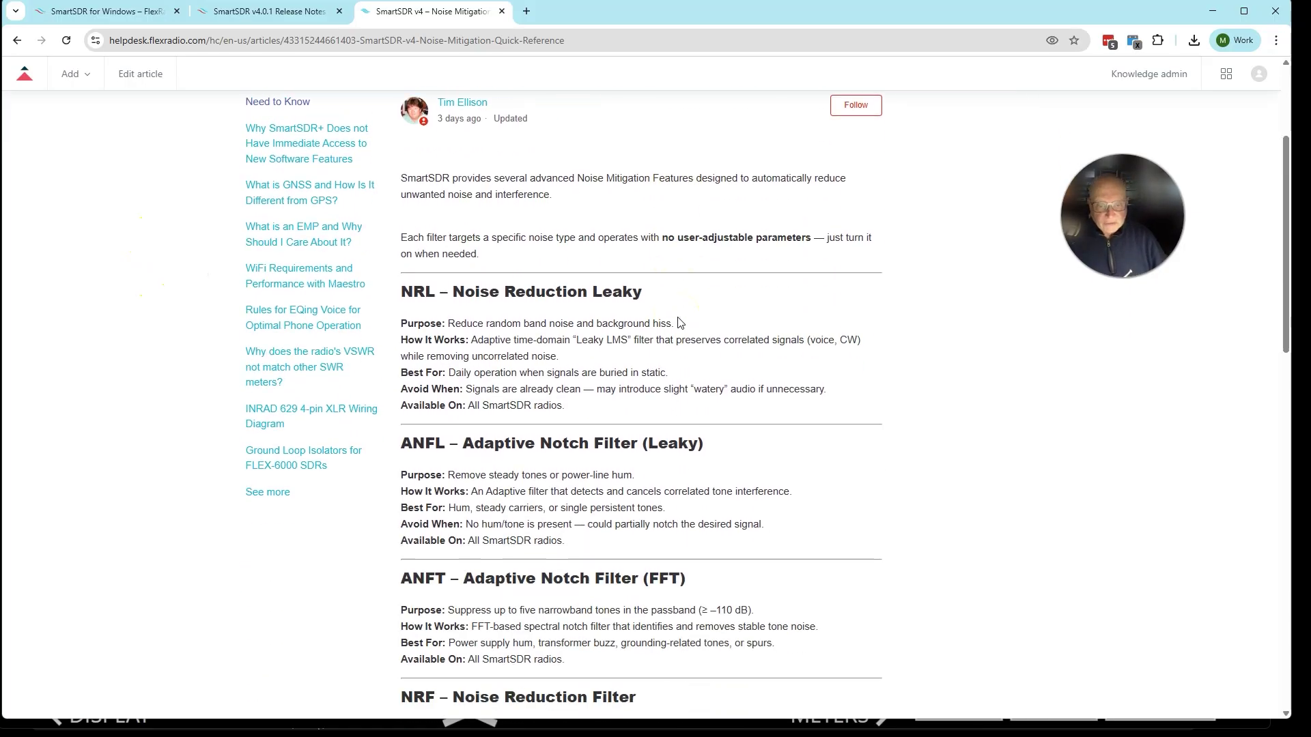
scroll(679, 322, down, 1)
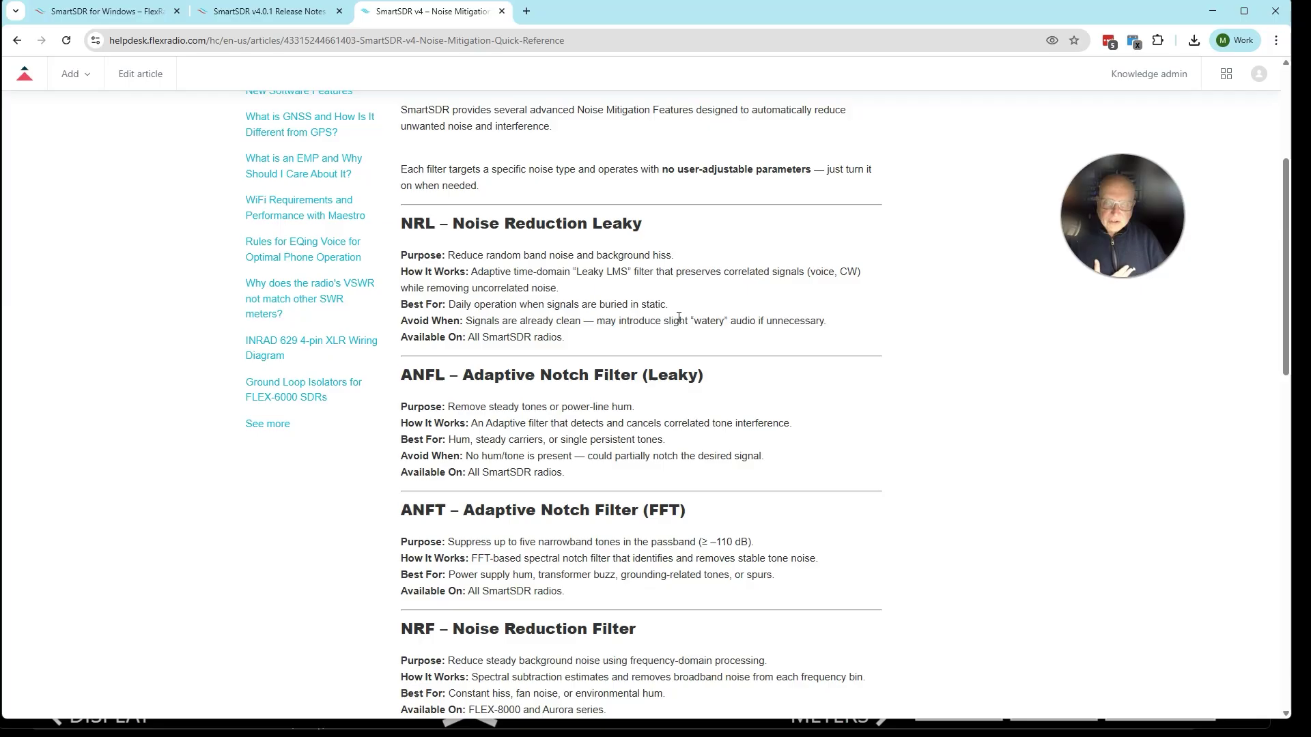
scroll(678, 318, down, 1)
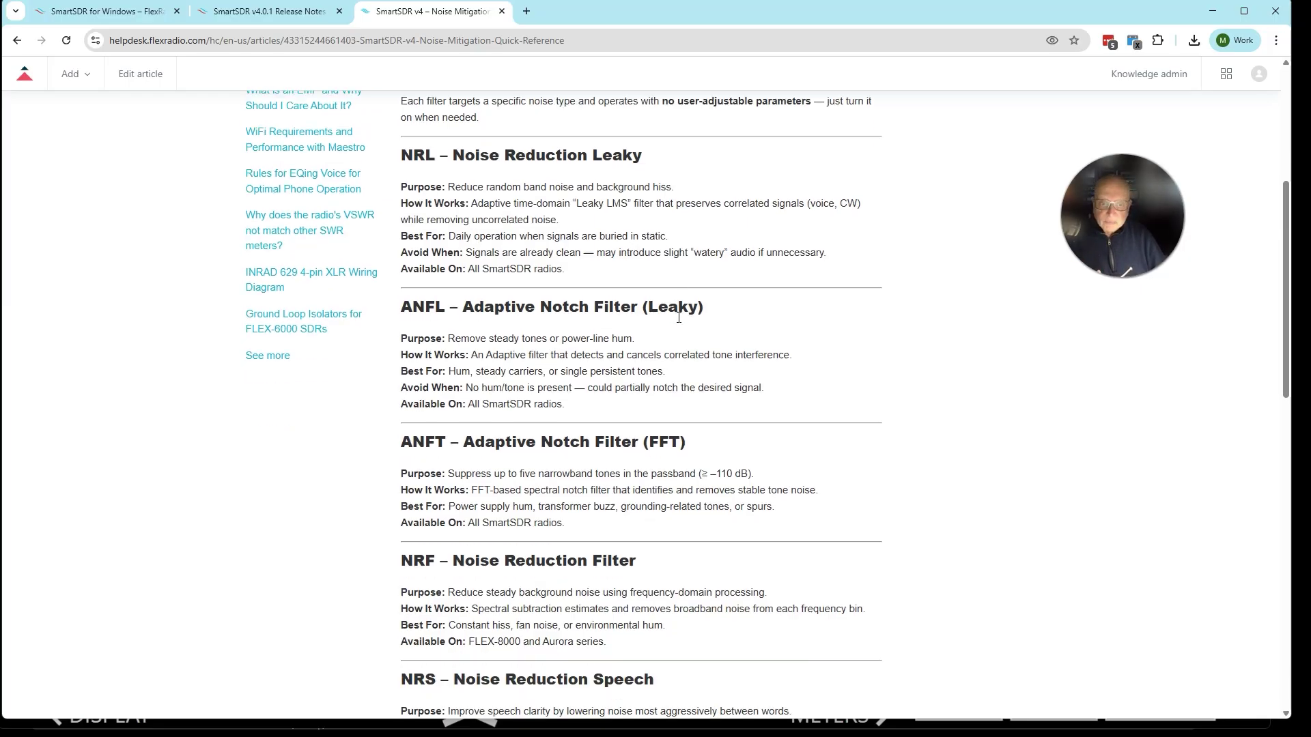
scroll(679, 321, down, 1)
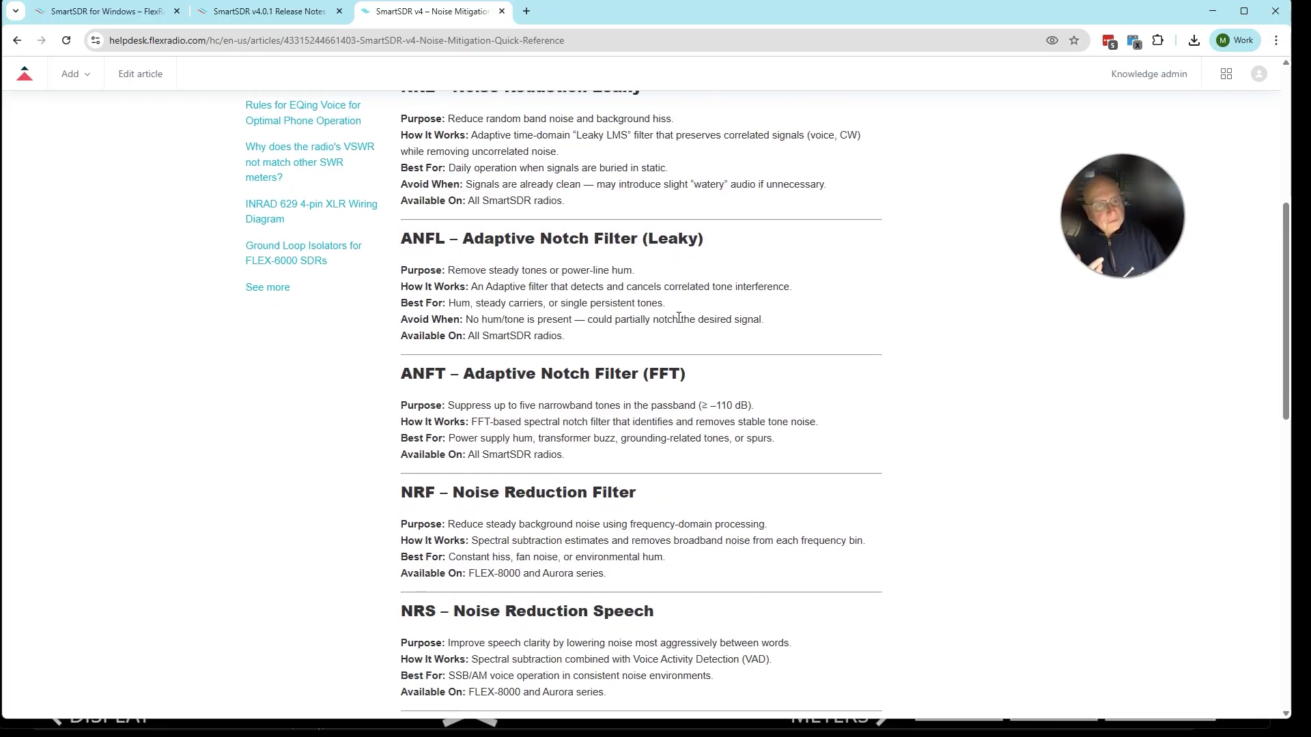
scroll(679, 318, down, 1)
scroll(681, 323, down, 1)
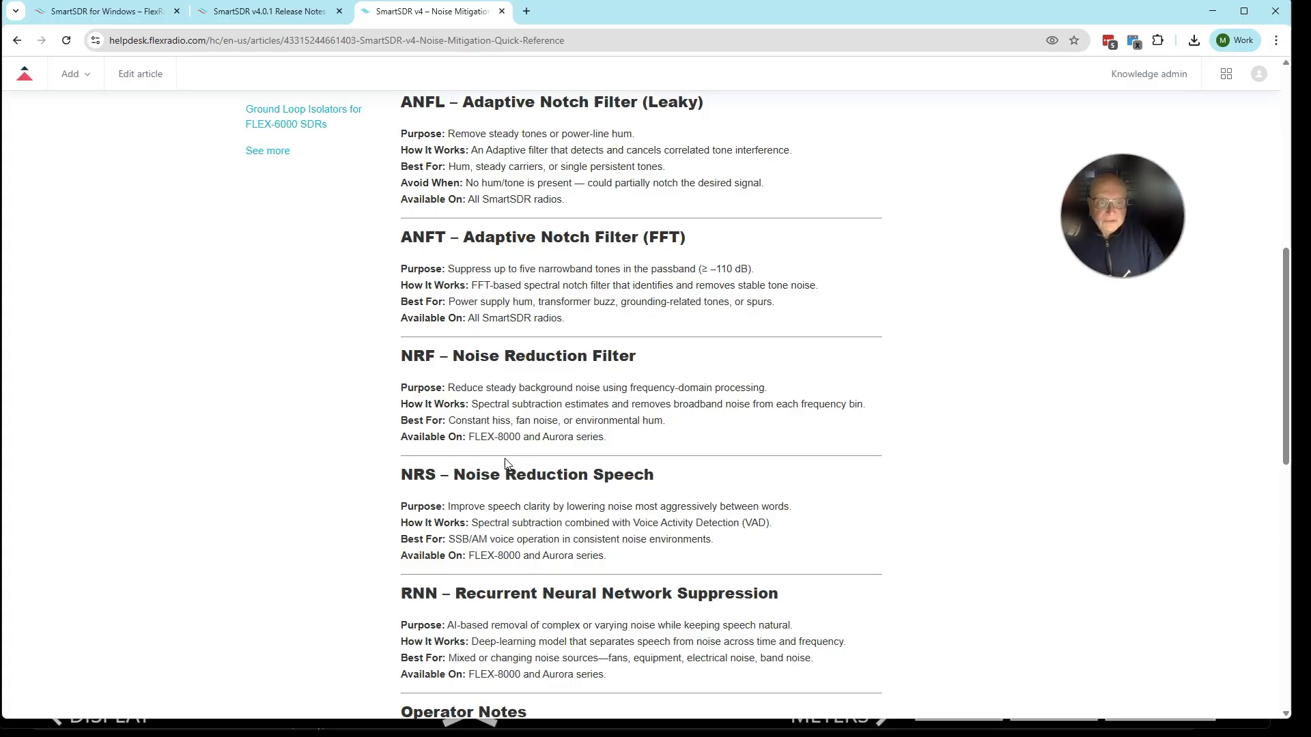
scroll(505, 463, down, 3)
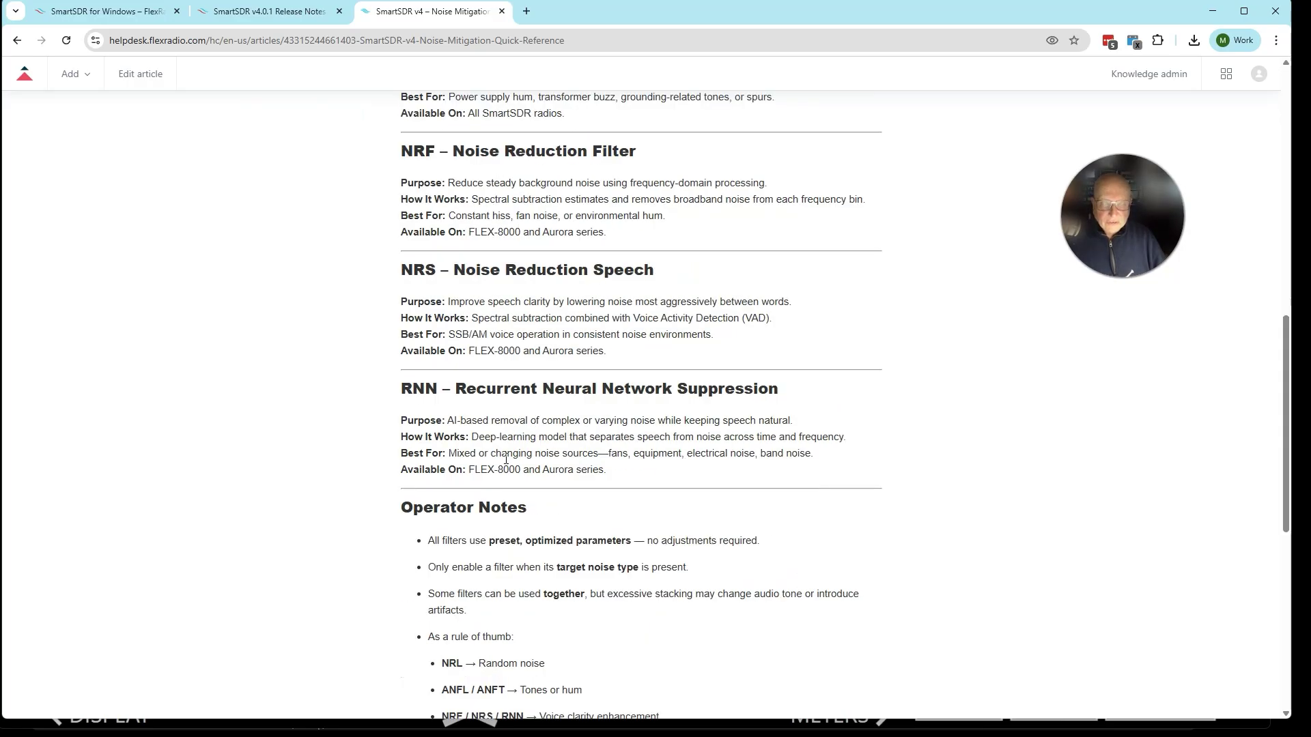
scroll(506, 459, down, 3)
scroll(506, 459, up, 15)
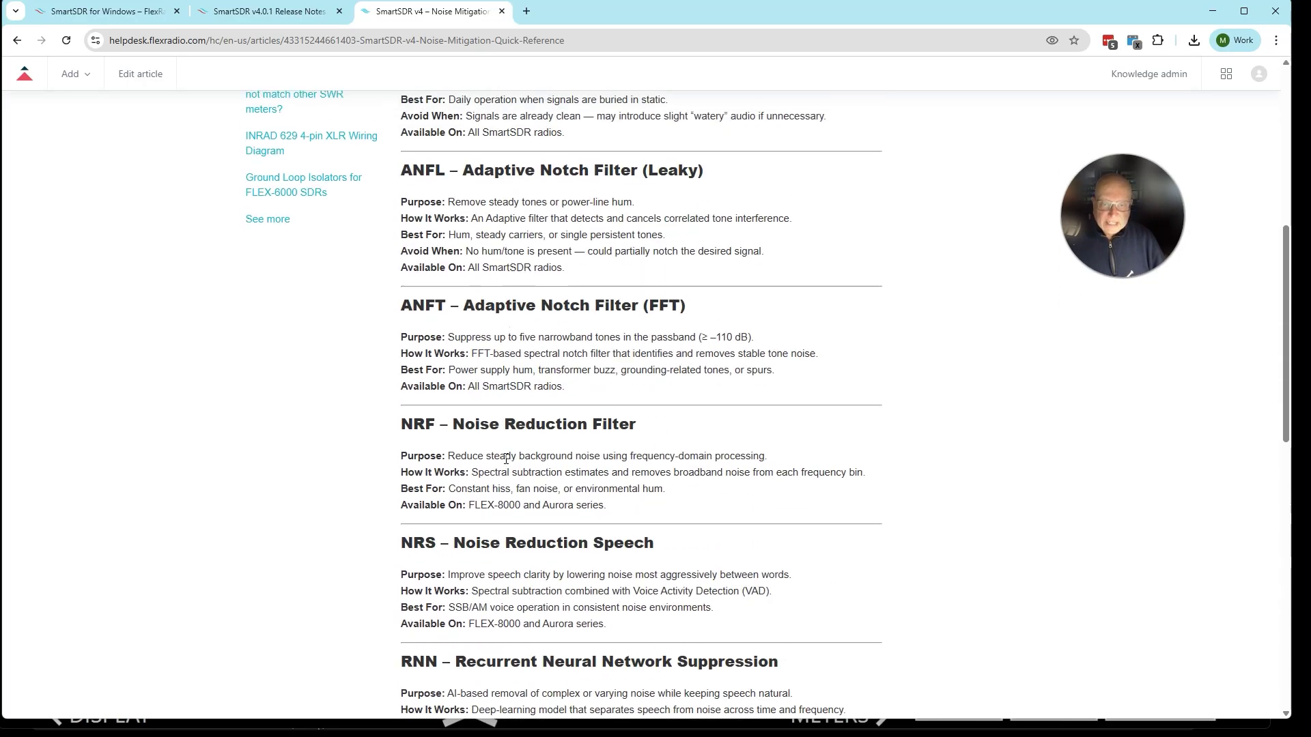
scroll(506, 458, down, 2)
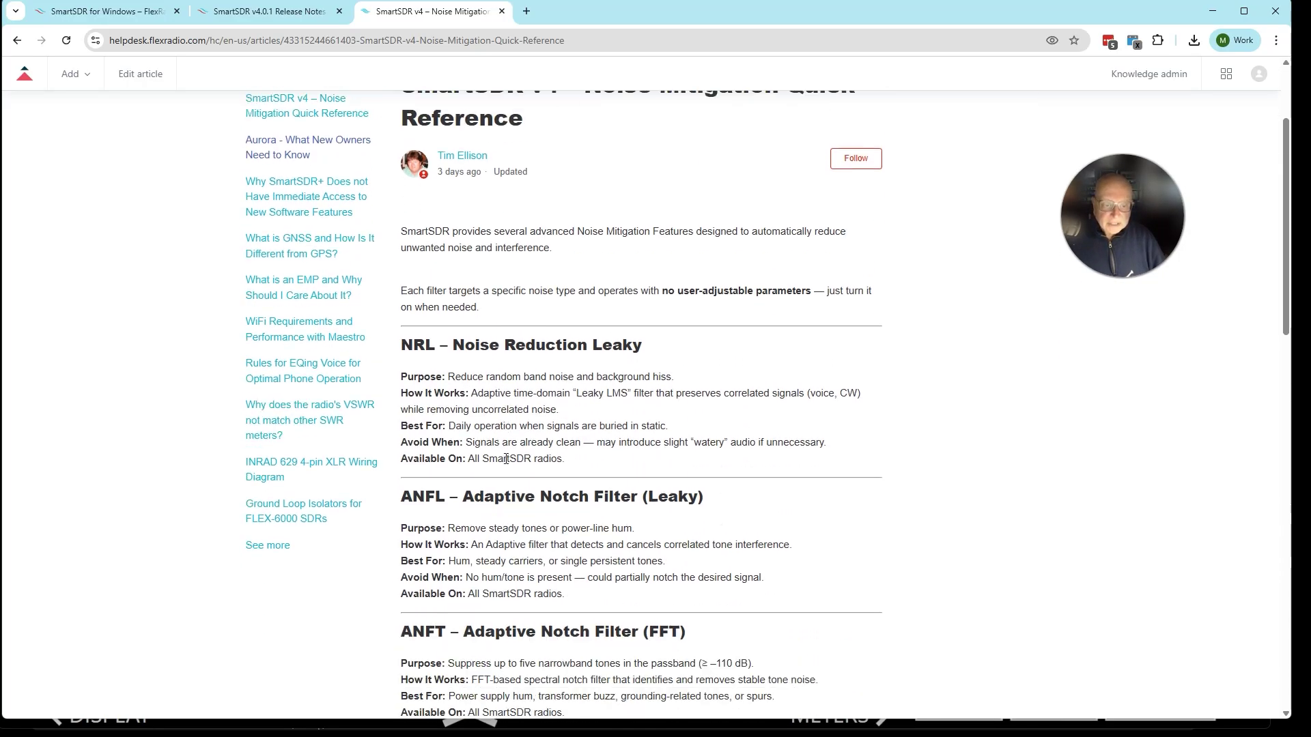